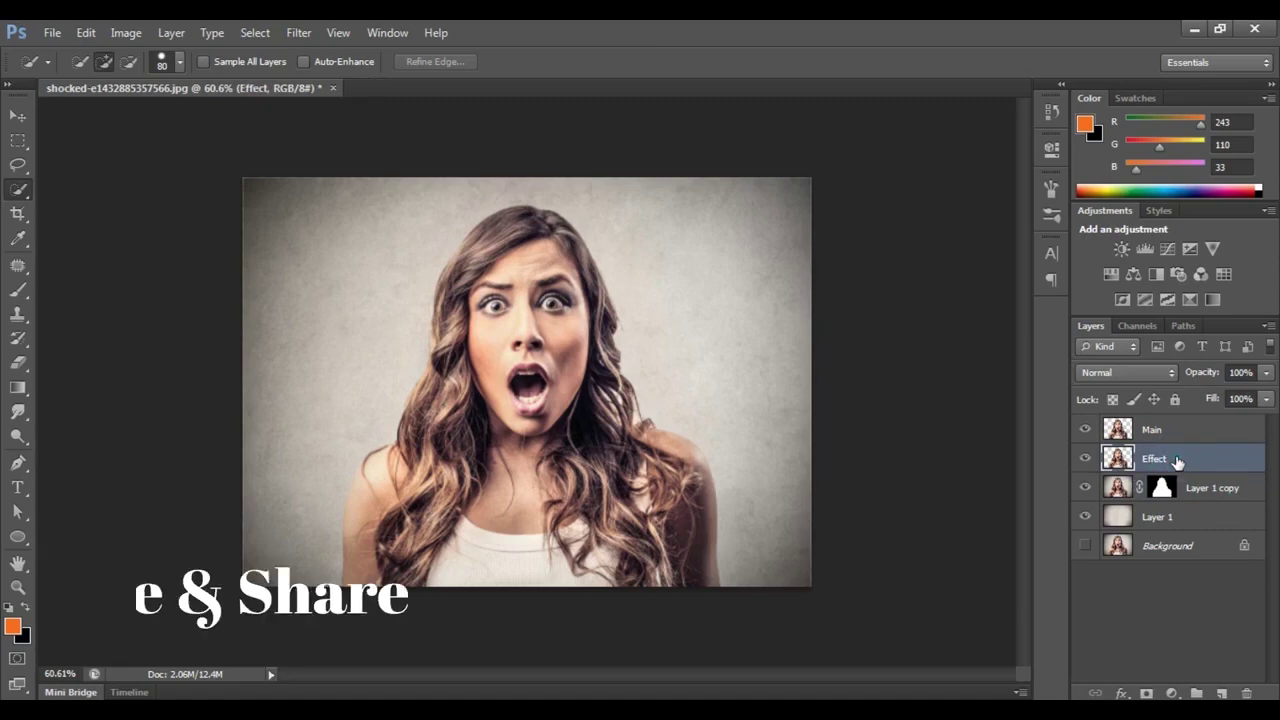
Step: Open the Effect layer in Liquify and pull the hair at the head's upper right out toward the canvas edge
click(15, 119)
click(299, 33)
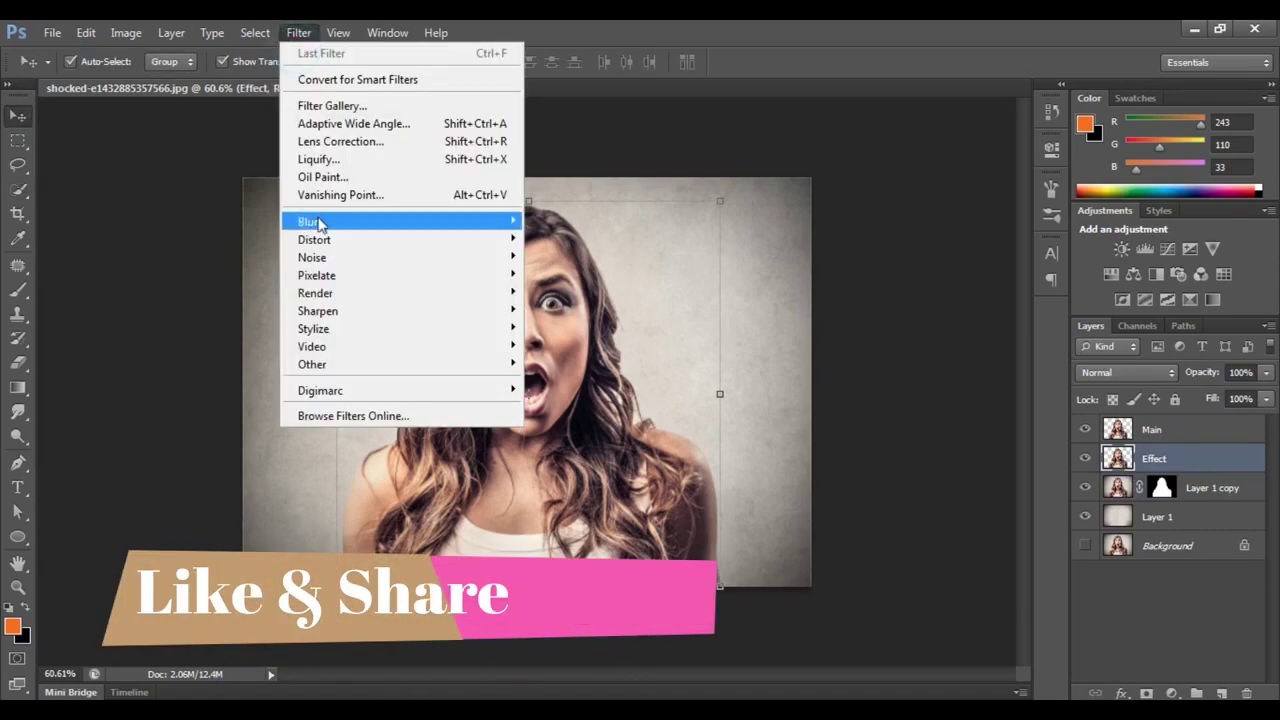
click(318, 160)
mouse_move(562, 122)
mouse_down()
mouse_move(640, 72)
mouse_move(705, 73)
mouse_move(548, 72)
mouse_up()
drag(620, 125, 792, 60)
drag(621, 174, 790, 118)
drag(622, 222, 826, 86)
drag(652, 136, 882, 76)
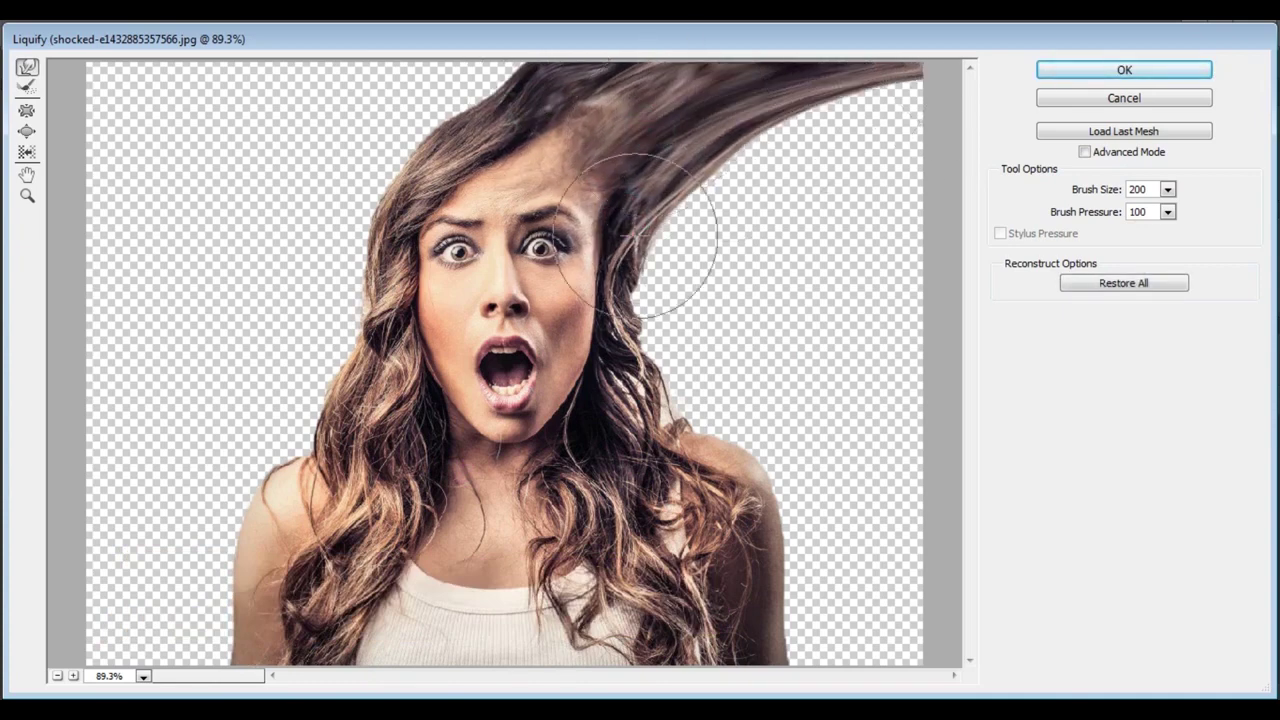
Step: Stretch the hair beside the woman's eye and cheek outward to the right canvas edge with the 200-size Liquify brush
drag(616, 240, 793, 139)
drag(749, 189, 888, 188)
drag(788, 157, 918, 116)
drag(636, 327, 802, 256)
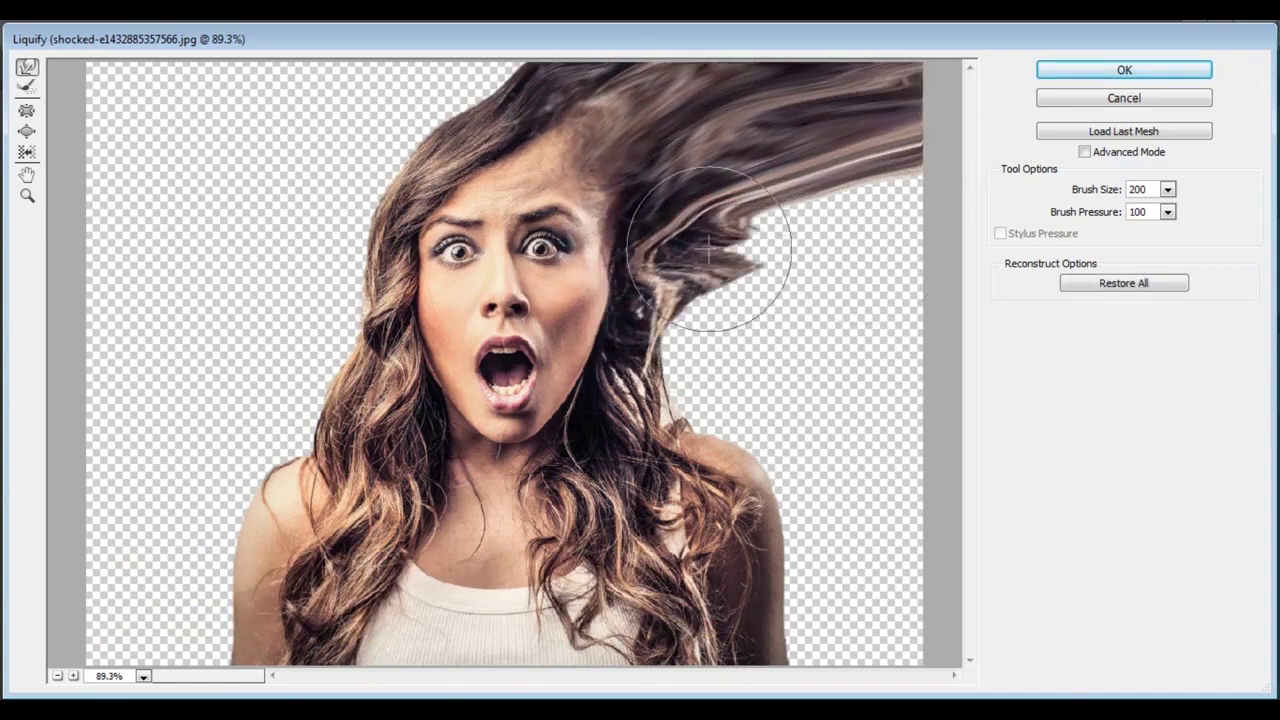
drag(709, 249, 926, 216)
drag(641, 350, 926, 243)
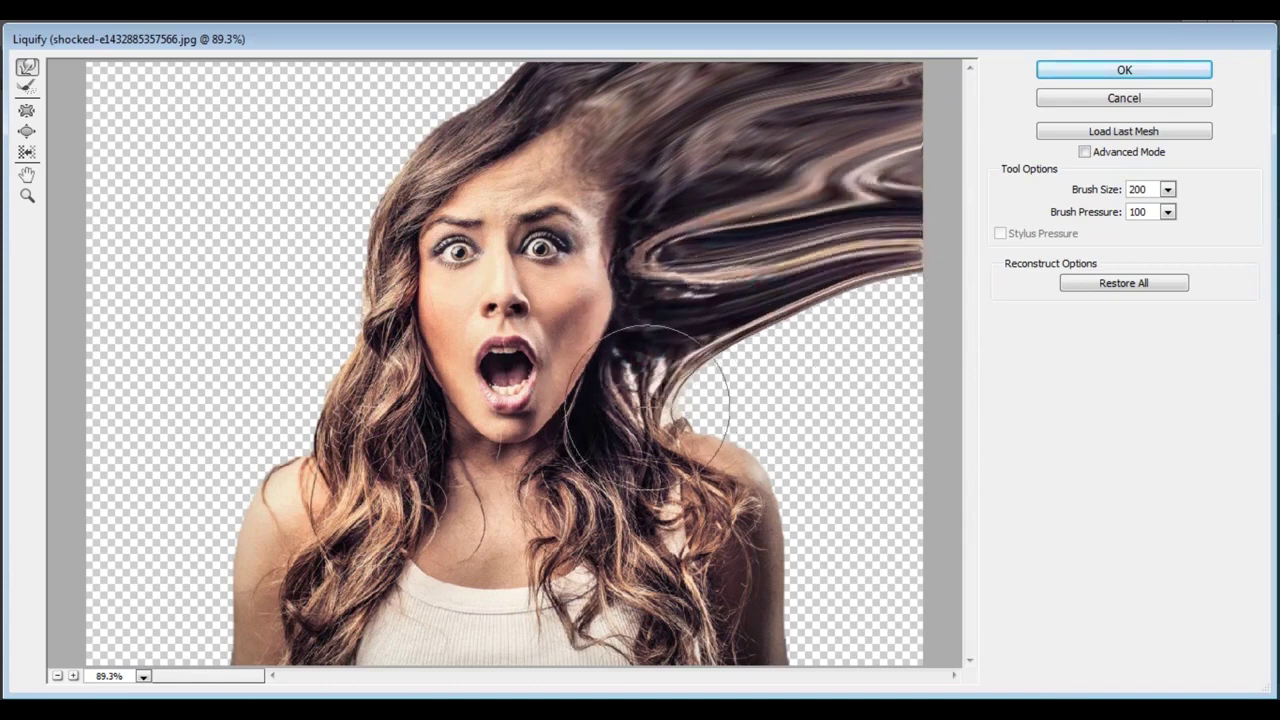
Step: Stretch the lower hair, shoulder and arm on the woman's right-hand side out to the canvas edge in Liquify
drag(644, 400, 910, 292)
drag(709, 416, 918, 325)
drag(746, 298, 934, 231)
mouse_move(700, 458)
mouse_down()
mouse_move(803, 431)
mouse_move(926, 344)
mouse_up()
mouse_move(746, 580)
mouse_down()
mouse_move(829, 471)
mouse_move(814, 600)
mouse_move(943, 614)
mouse_up()
drag(761, 636, 955, 655)
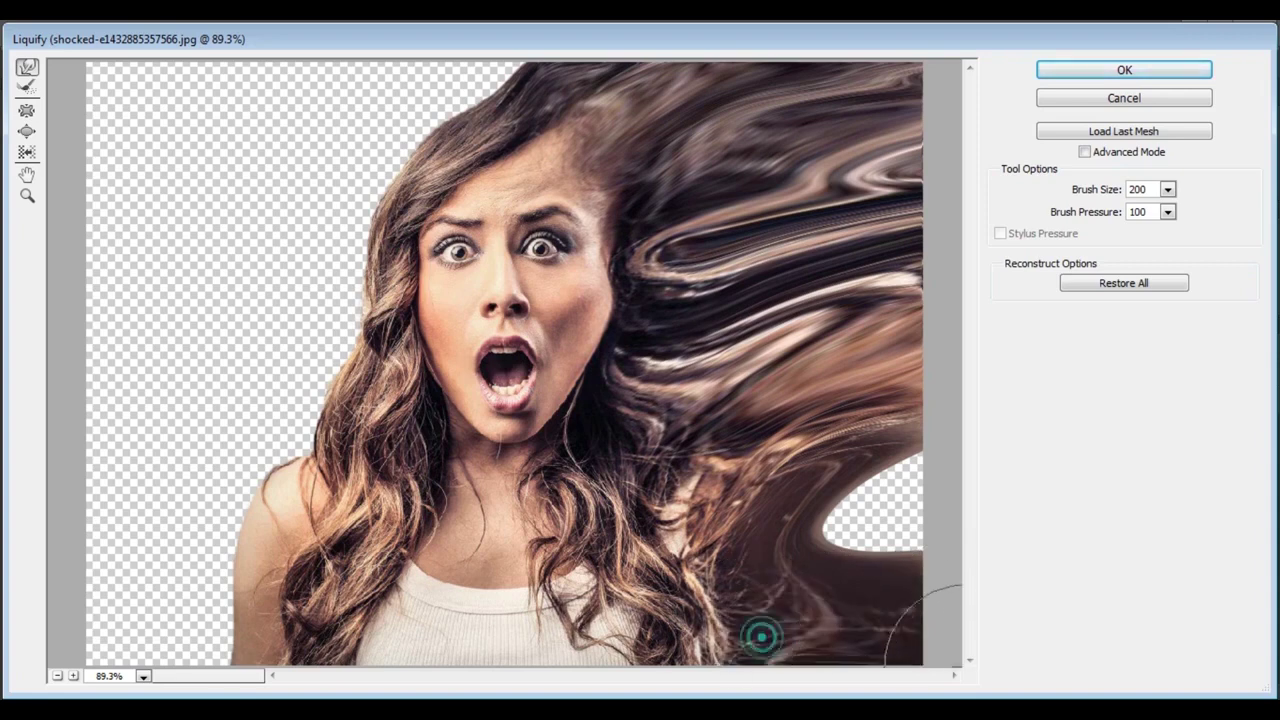
Step: Sweep the stretched arm and hair diagonally upward to fill the remaining transparent gap, and apply the Liquify distortion
drag(809, 595, 1018, 456)
drag(838, 512, 940, 448)
drag(793, 449, 934, 300)
mouse_move(794, 497)
mouse_down()
mouse_move(829, 440)
mouse_move(934, 372)
mouse_up()
drag(780, 268, 940, 165)
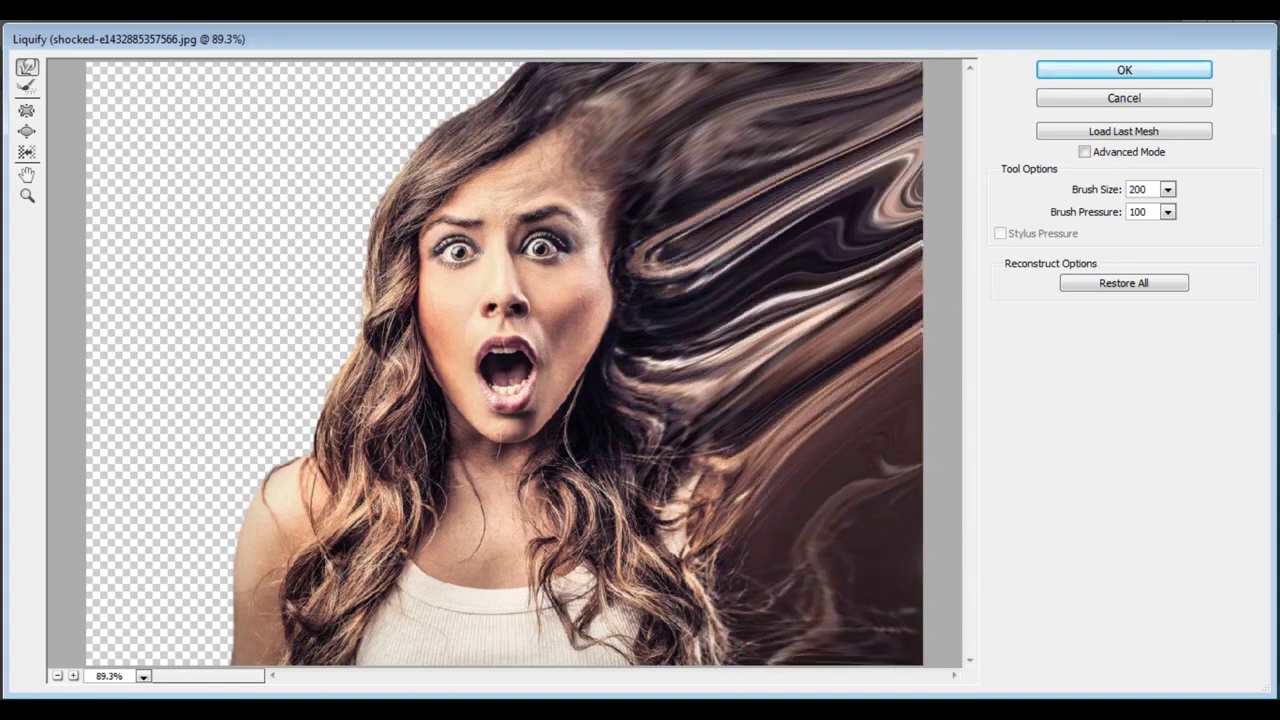
drag(844, 226, 926, 150)
drag(763, 598, 915, 450)
mouse_move(721, 600)
mouse_down()
mouse_move(822, 595)
mouse_move(905, 558)
mouse_move(946, 330)
mouse_up()
drag(800, 414, 946, 220)
drag(673, 254, 988, 125)
click(1147, 76)
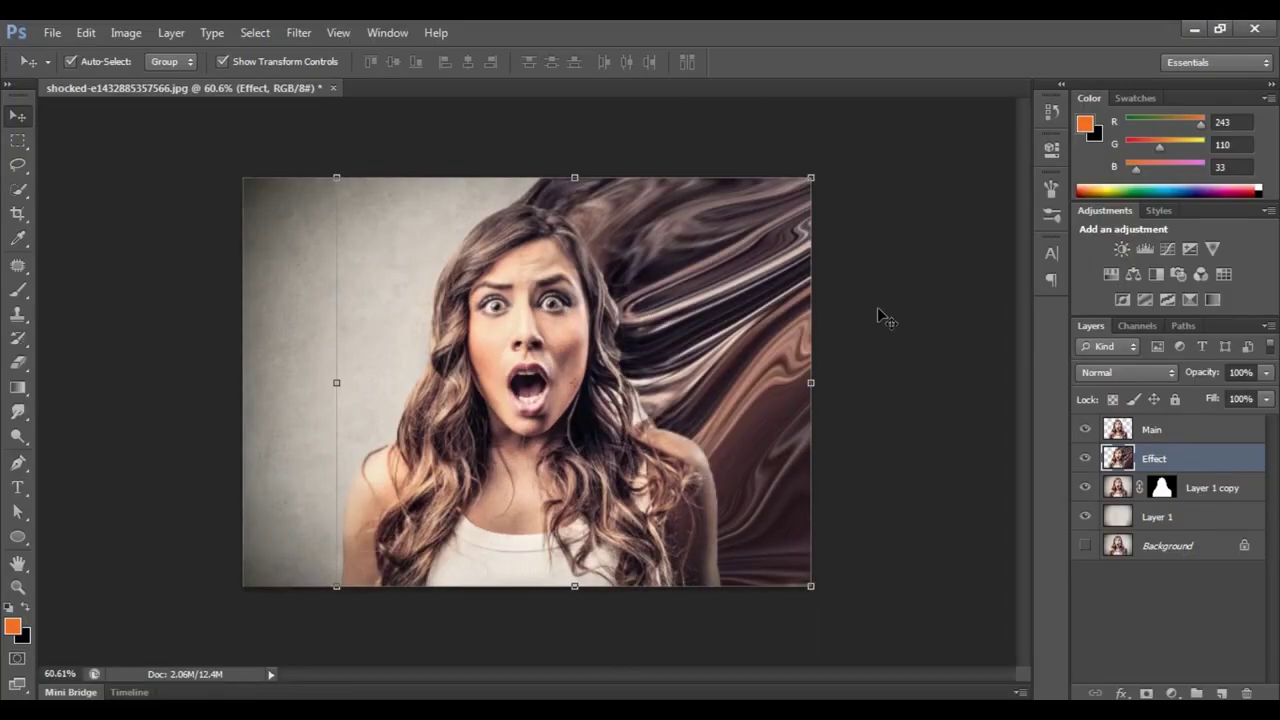
Step: Add a black hide-all mask to the Effect layer and a white layer mask to the Main layer
alt+click(1148, 693)
click(1152, 429)
click(1148, 693)
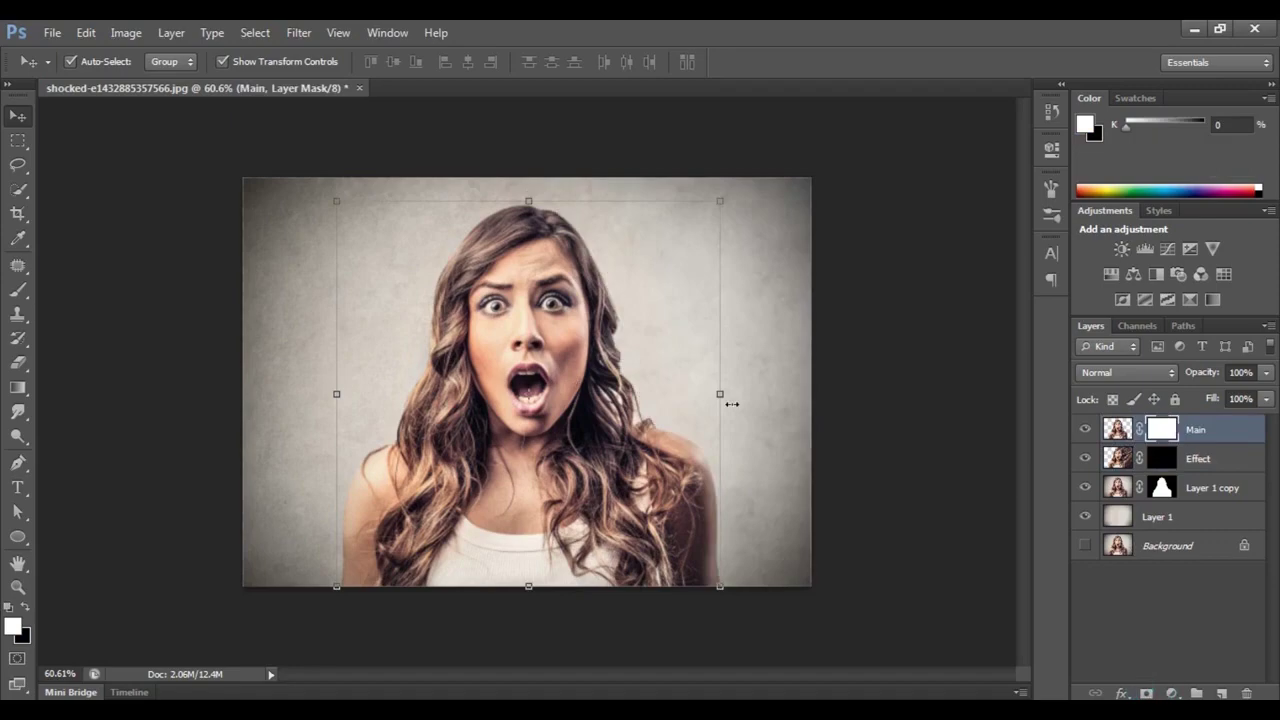
Step: Choose the 1536 px splatter tip for the Brush tool
click(18, 291)
click(86, 58)
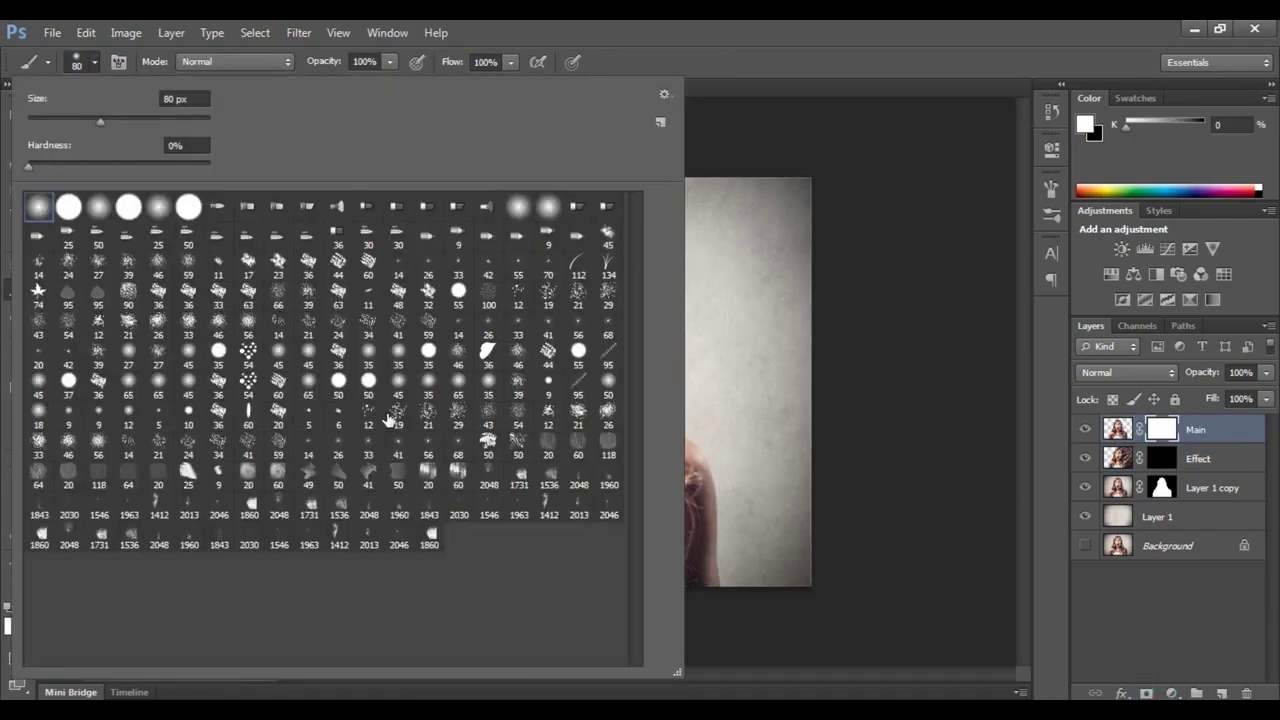
double_click(131, 544)
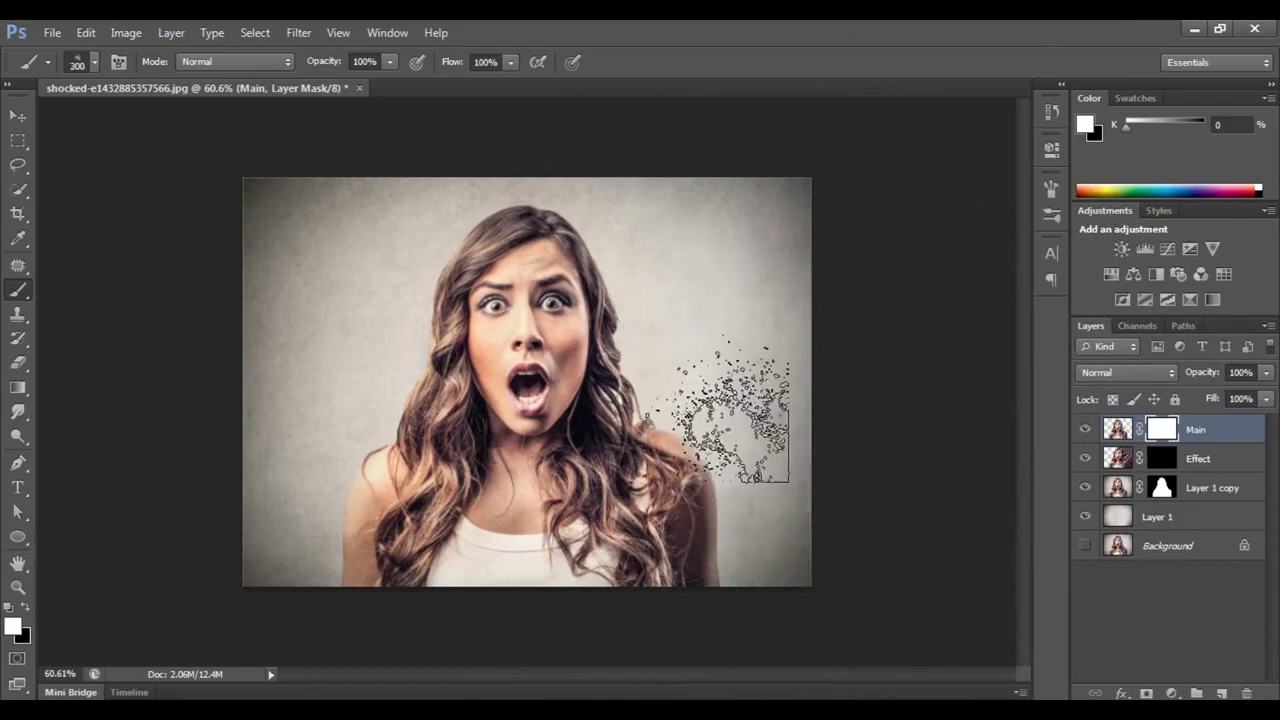
Step: Set the splatter brush to a 9° angle and 175 px size, with black as the foreground colour
click(1048, 188)
drag(885, 171, 1028, 117)
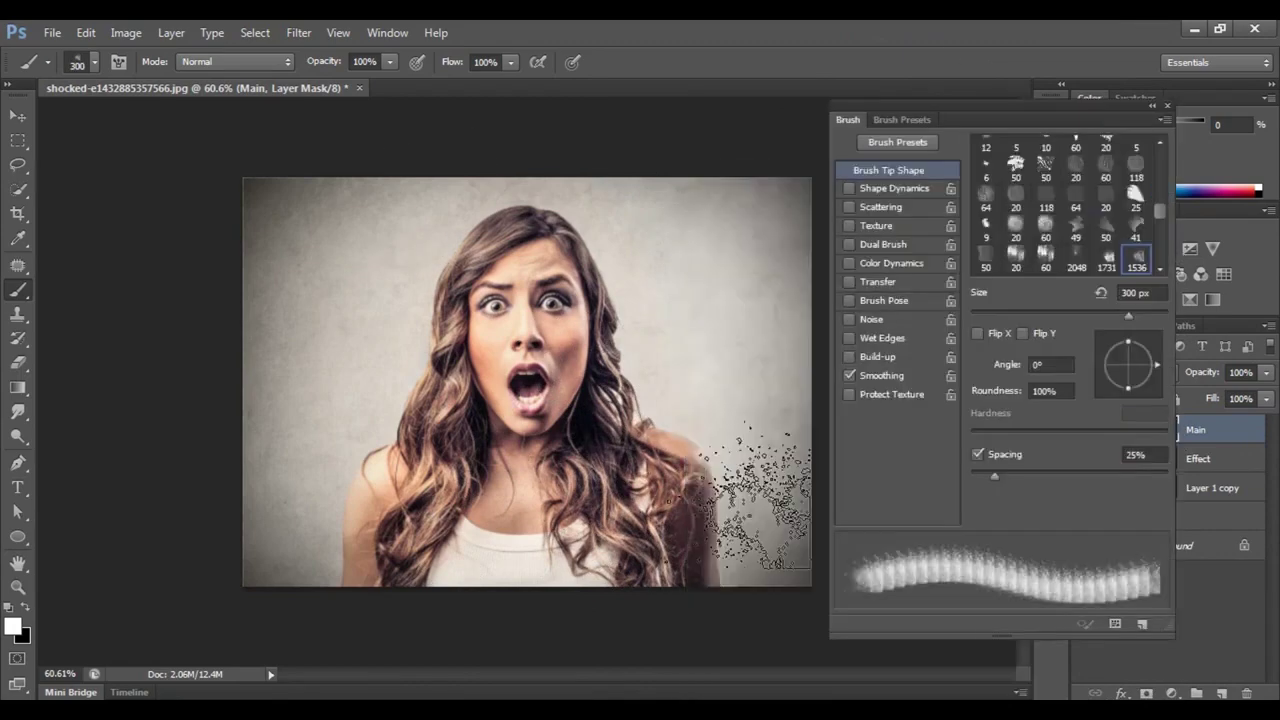
mouse_move(1149, 373)
mouse_down()
mouse_move(1140, 392)
mouse_move(1106, 384)
mouse_move(1158, 361)
mouse_up()
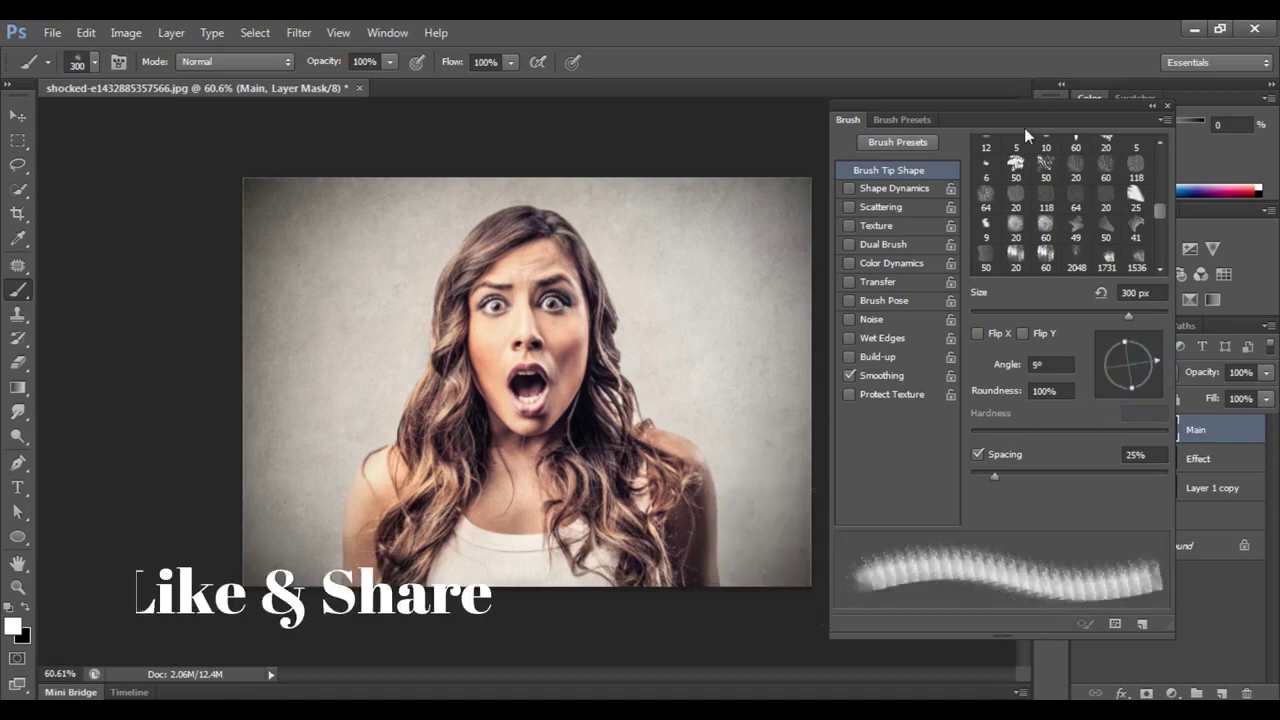
key(bracketleft)
key(bracketleft)
key(bracketleft)
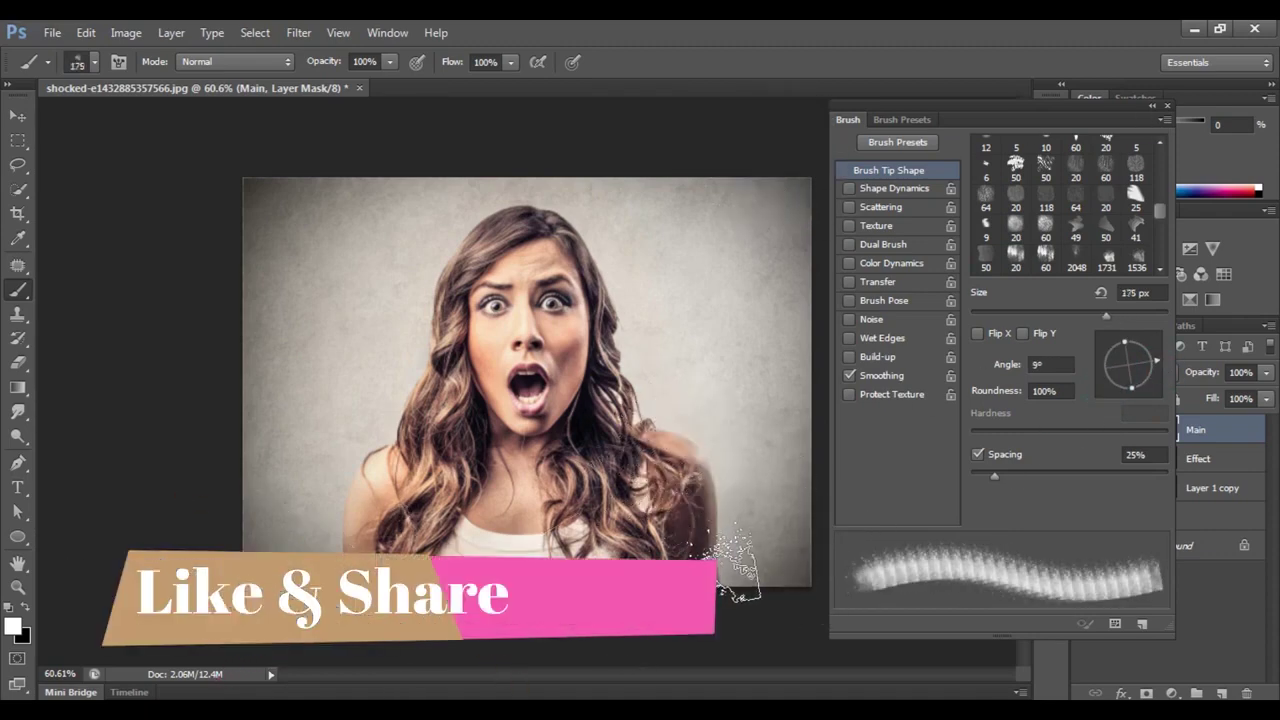
key(x)
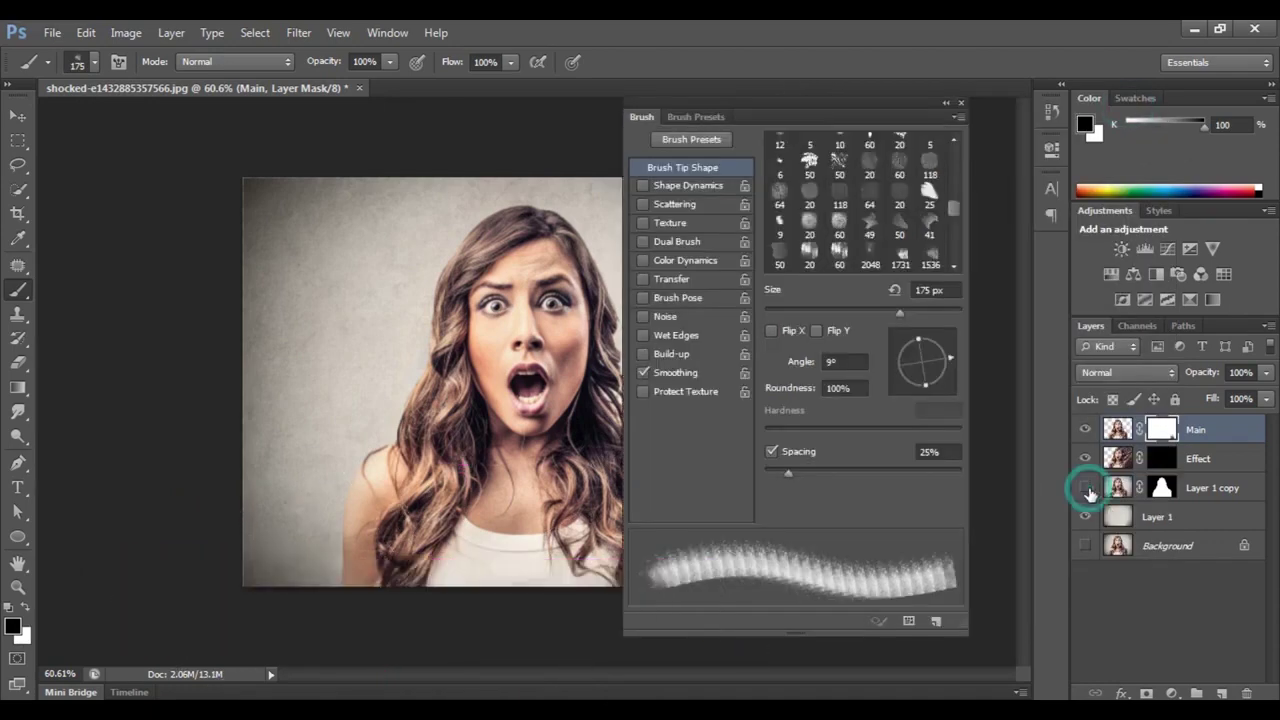
key(F5)
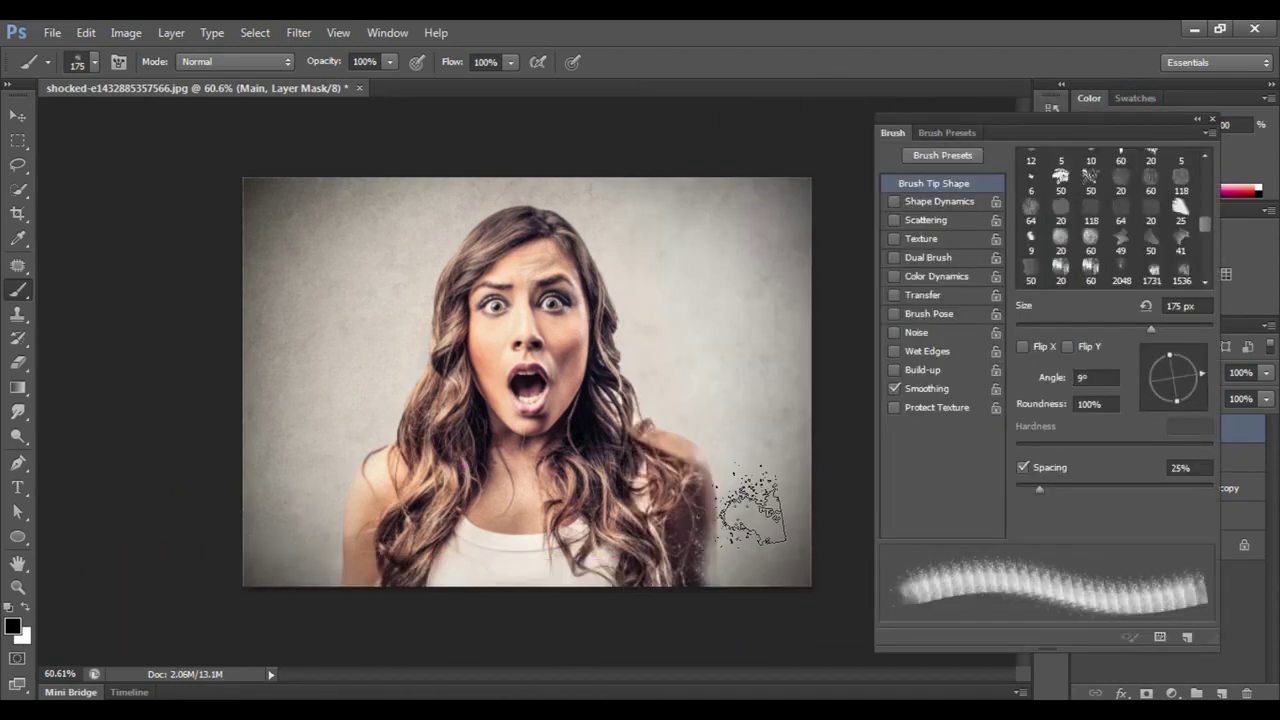
Step: Paint black splatters on the Main layer's mask over the right side's hair, face edge and shoulder, turning the tip to 59° for the last pass
mouse_move(775, 498)
mouse_down()
mouse_move(715, 447)
mouse_move(730, 432)
mouse_move(660, 407)
mouse_move(645, 387)
mouse_move(610, 252)
mouse_up()
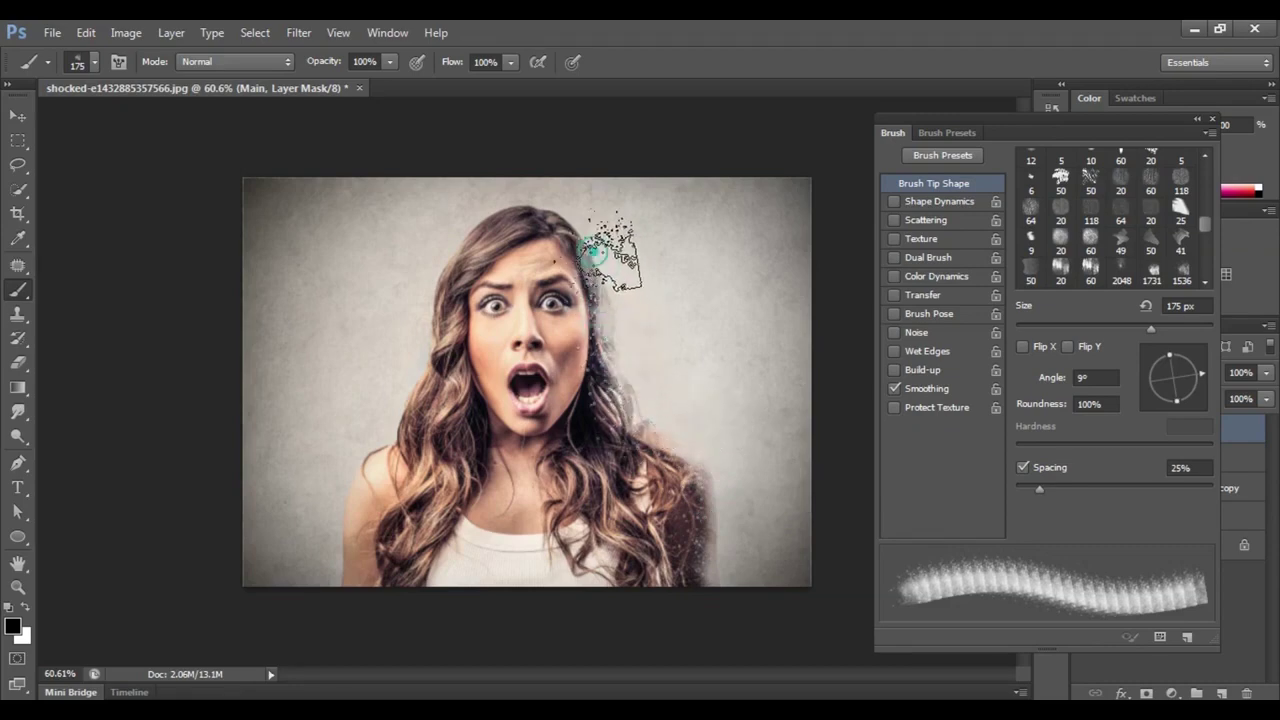
mouse_move(657, 377)
mouse_down()
mouse_move(626, 385)
mouse_move(689, 455)
mouse_move(714, 555)
mouse_move(699, 555)
mouse_move(642, 335)
mouse_move(596, 280)
mouse_move(599, 385)
mouse_move(585, 215)
mouse_up()
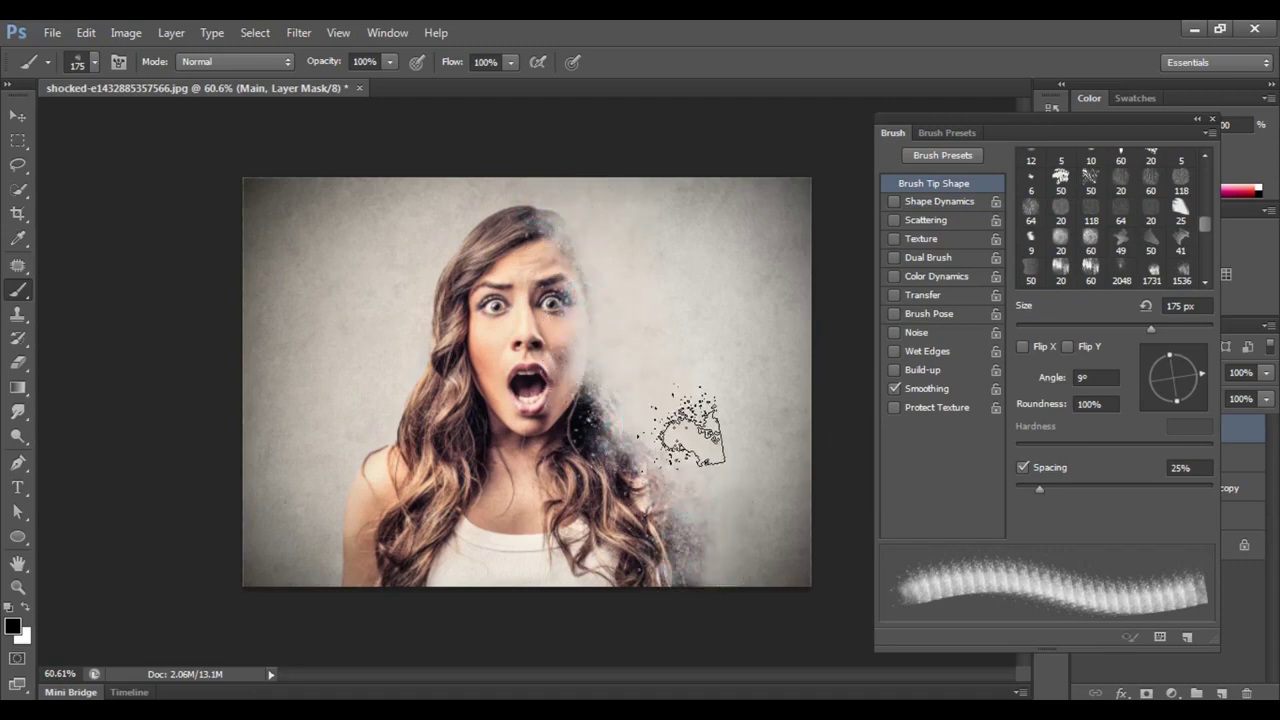
click(1181, 364)
mouse_move(656, 449)
mouse_down()
mouse_move(693, 500)
mouse_move(643, 440)
mouse_move(578, 215)
mouse_up()
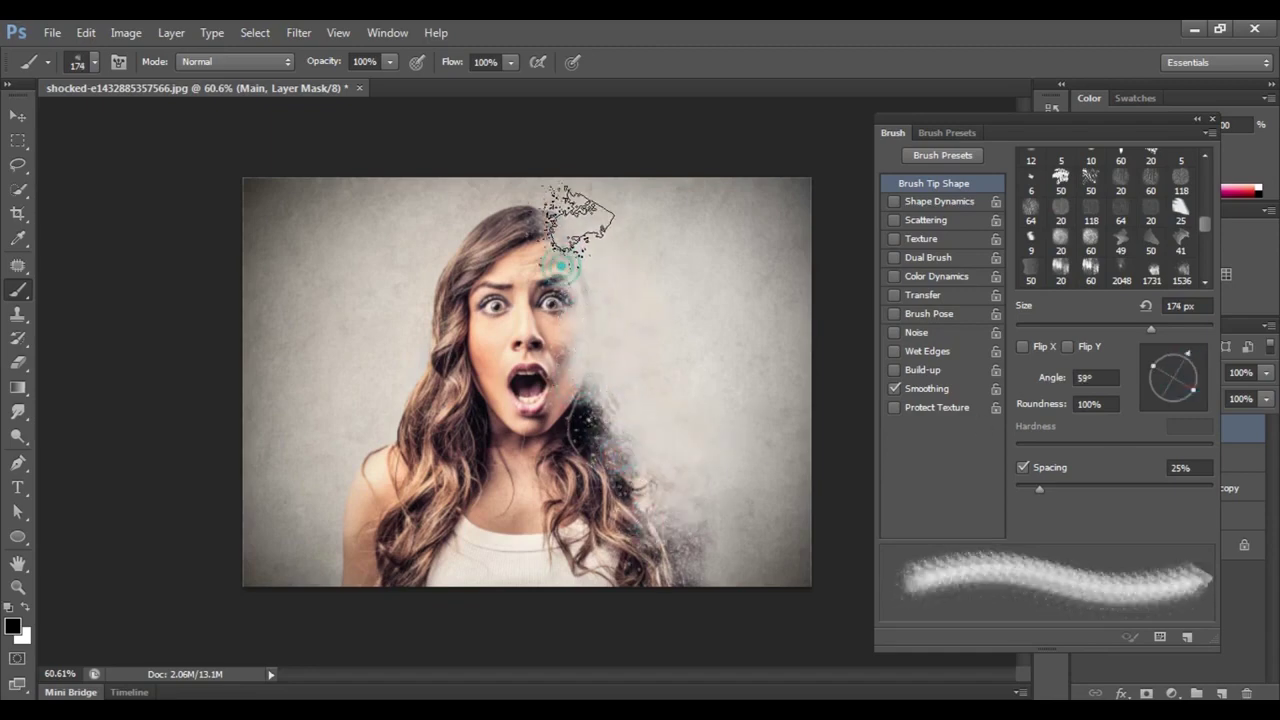
Step: Try stamping white splatters on the Main layer's mask beside the hair and arm with the brush tip rotated to 29°
drag(1186, 352, 1152, 388)
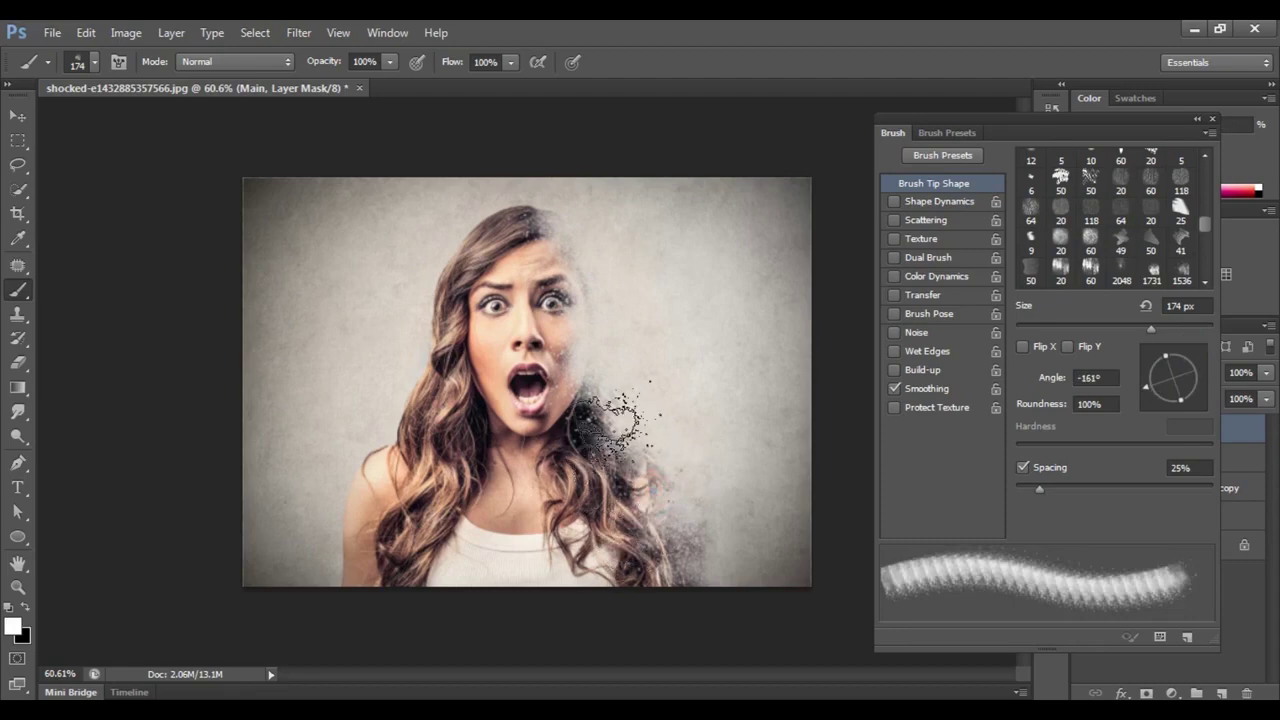
drag(1151, 388, 1195, 366)
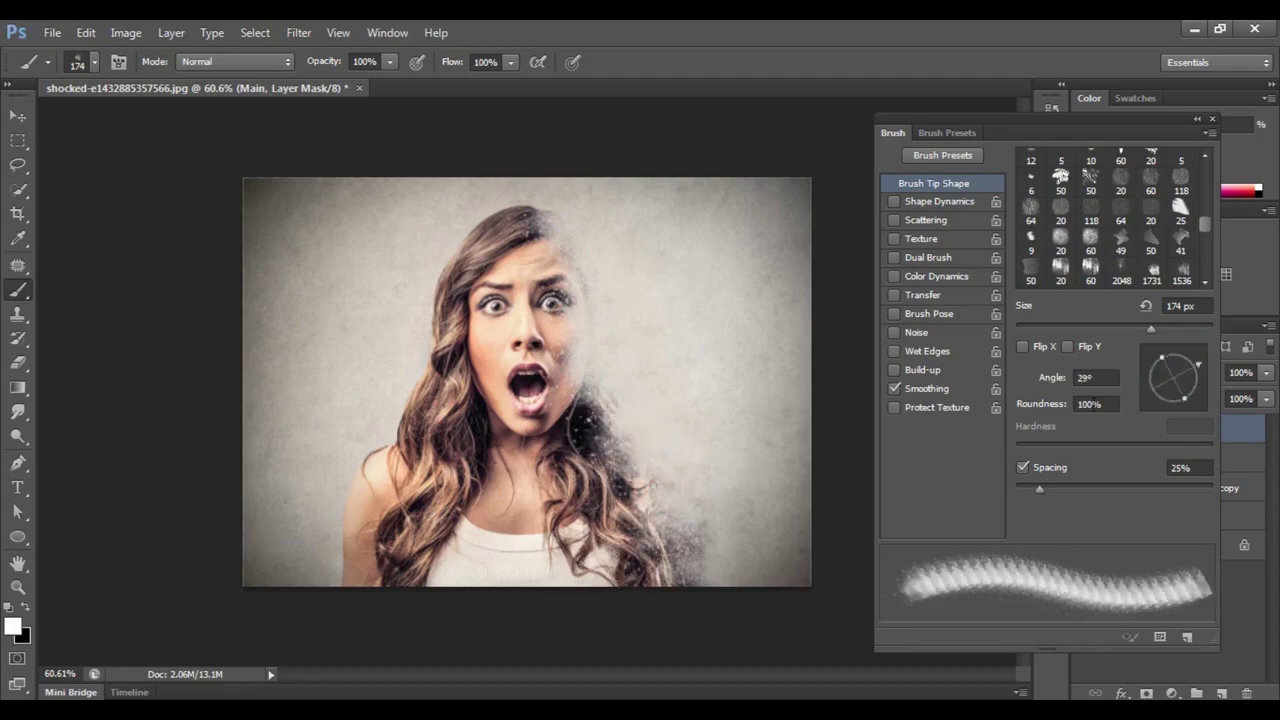
click(729, 538)
click(636, 424)
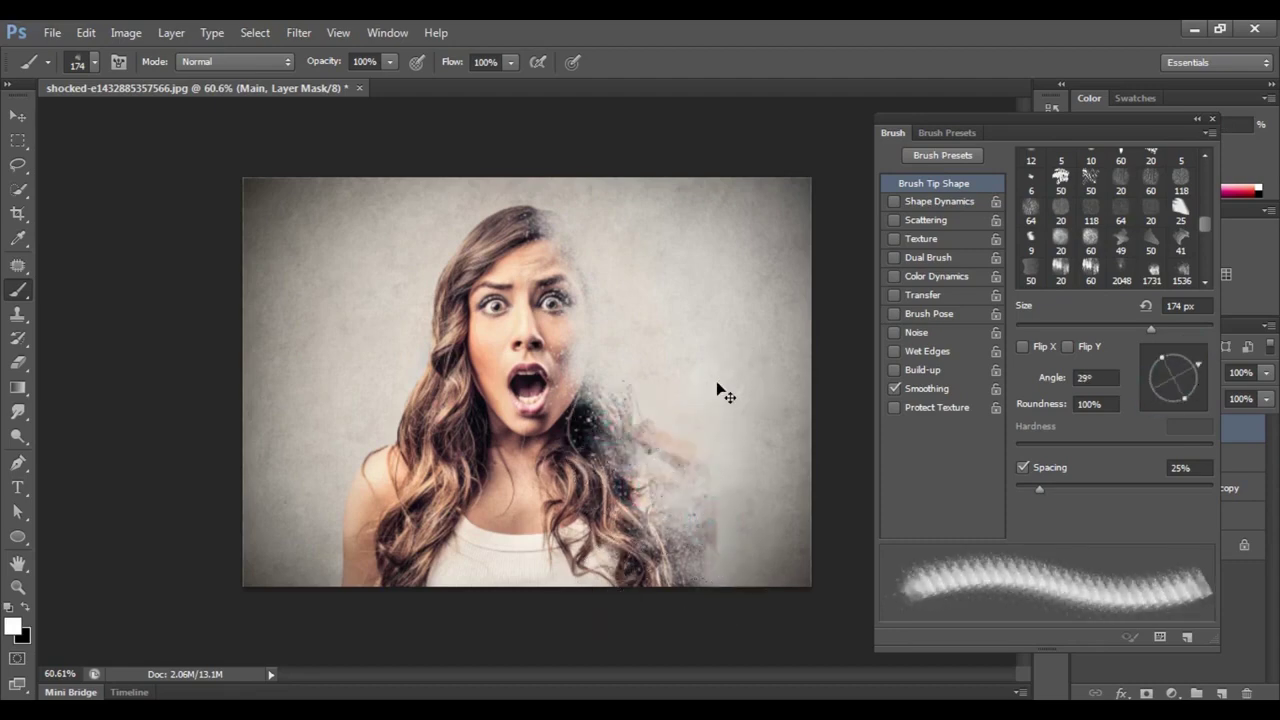
Step: Dock the floating brush settings and make the Effect layer's mask active
click(1247, 435)
mouse_move(1171, 119)
mouse_down()
mouse_move(991, 122)
mouse_move(1170, 100)
mouse_up()
click(1159, 457)
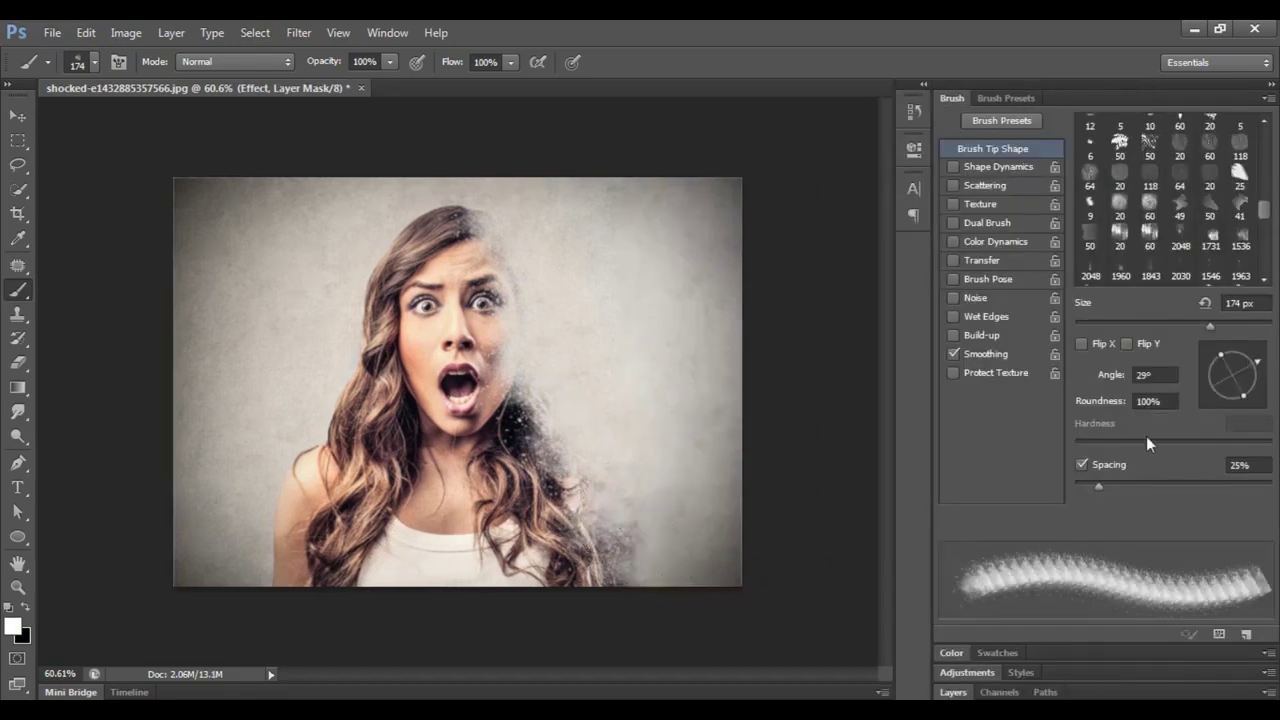
Step: Rotate the brush tip to -157°, enlarge it and stamp white splatters on the Effect mask beside the shoulder
drag(1242, 370, 1202, 390)
key(bracketright)
key(bracketright)
key(bracketright)
key(bracketright)
key(bracketright)
click(616, 526)
Step: Reveal more particles on the Effect mask beside the face, hair and lower arm with the splatter brush at 400 px
key(bracketleft)
key(bracketleft)
key(bracketleft)
key(bracketleft)
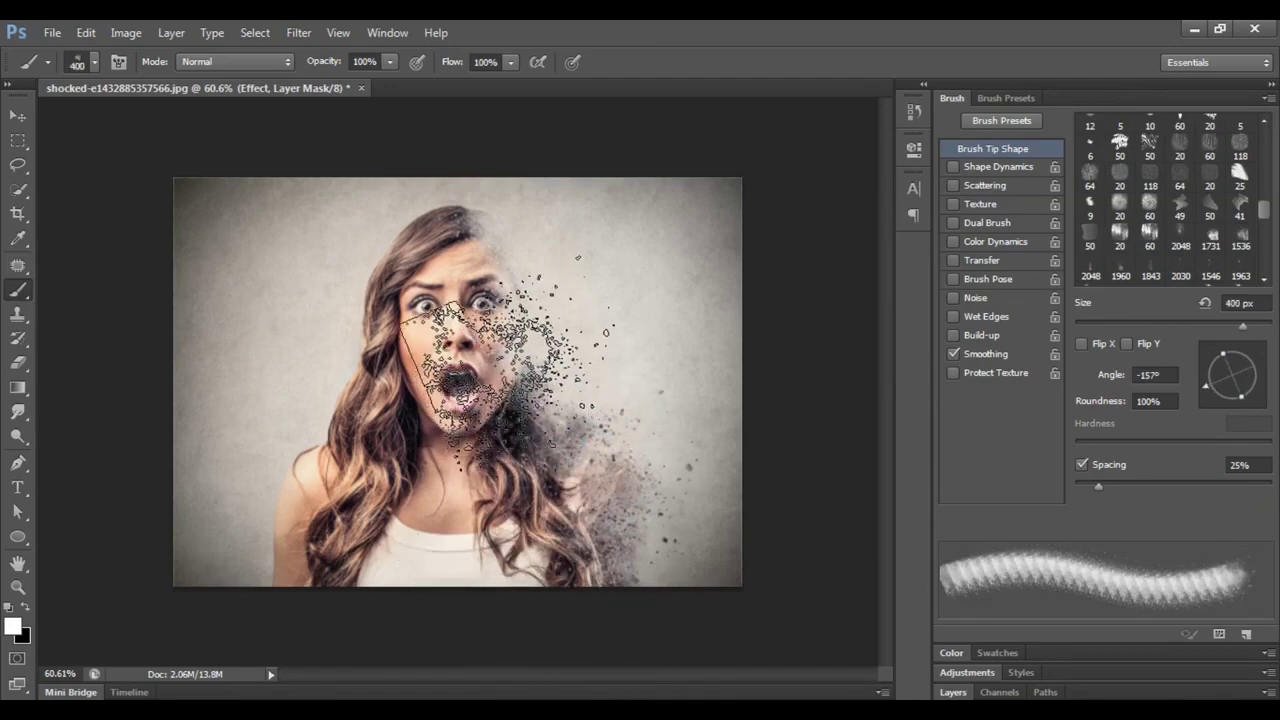
key(bracketright)
key(bracketright)
key(bracketright)
key(bracketright)
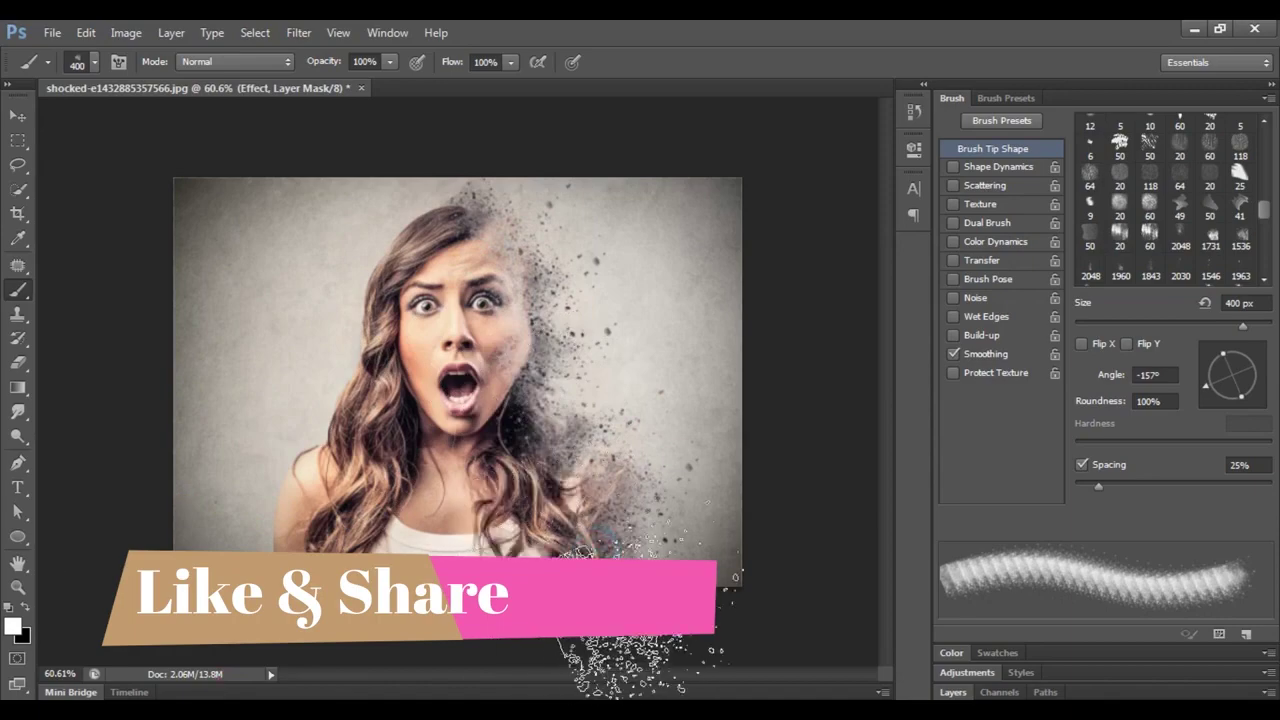
click(642, 520)
Step: Try stamping splatters right of the face on the Effect mask, enlarging the brush to 800 px, and undo them
click(560, 372)
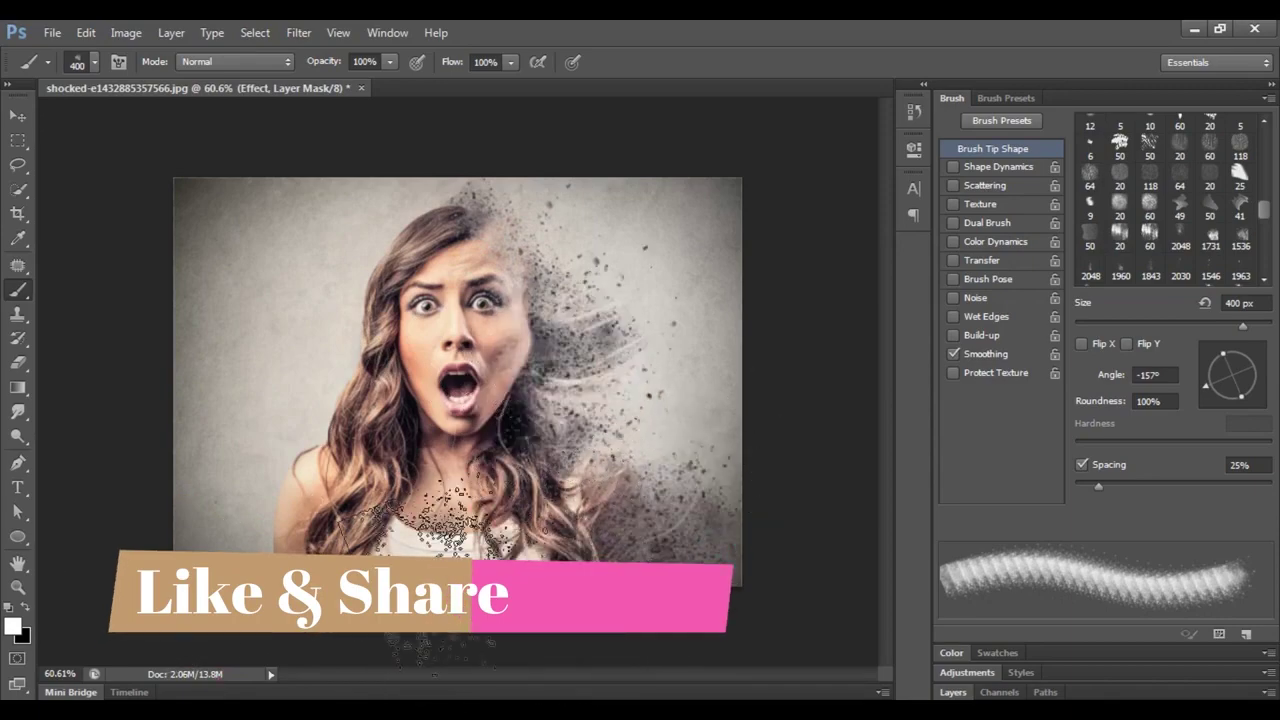
key(bracketright)
key(bracketright)
key(bracketright)
key(bracketright)
click(690, 365)
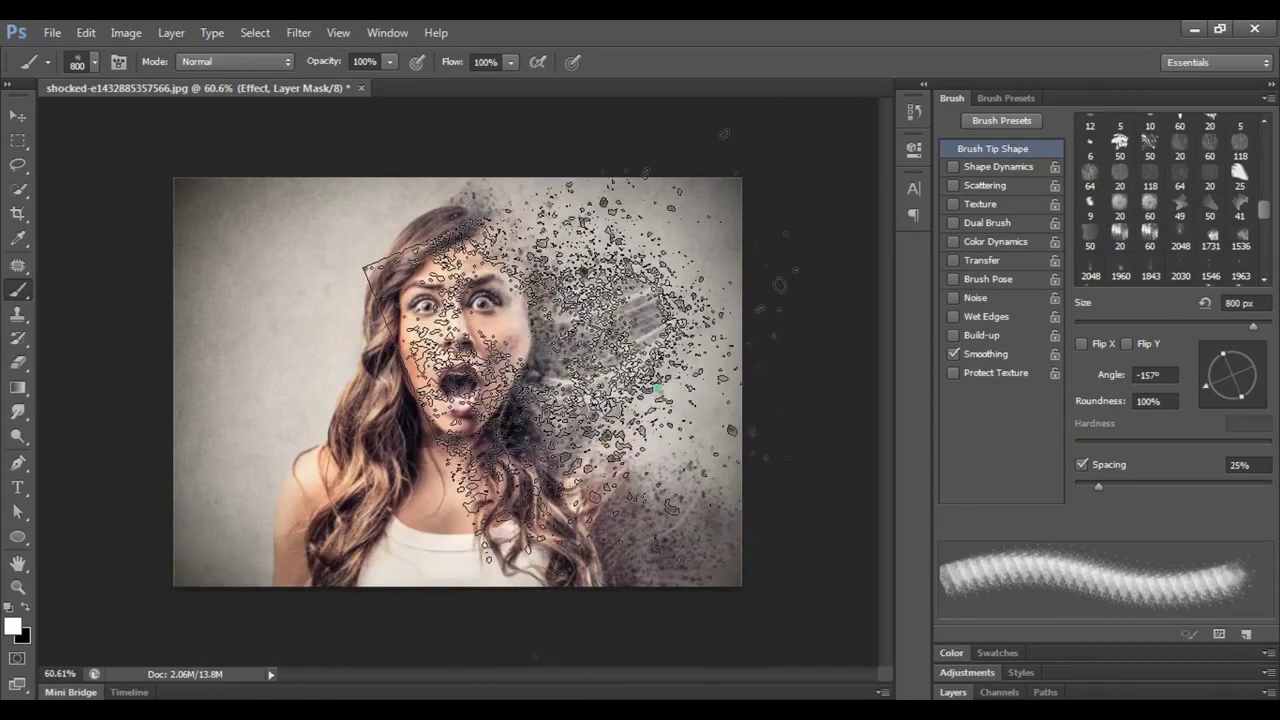
key(ctrl+z)
Step: Choose the 1960 px splatter tip and scatter particles over the background right of the woman, using 1143 px and rotating it to -81°
mouse_move(1264, 208)
mouse_down()
mouse_move(1267, 121)
mouse_move(1264, 278)
mouse_move(1262, 253)
mouse_up()
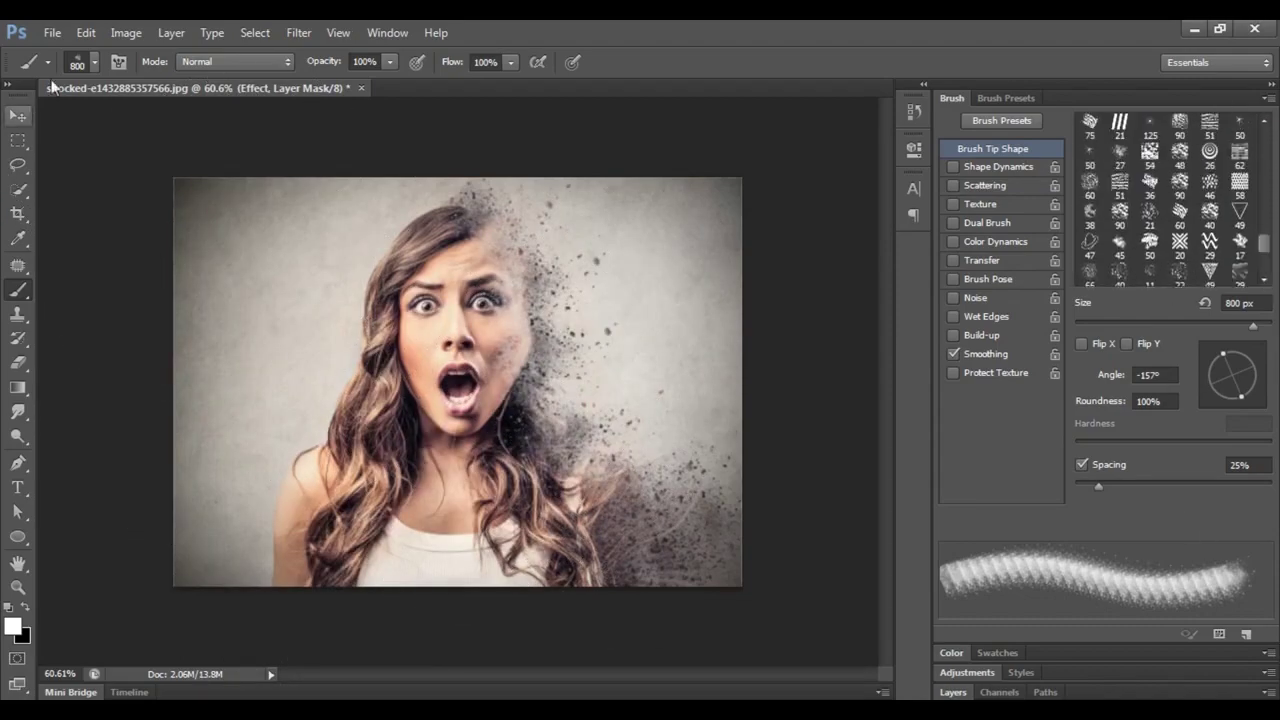
click(84, 62)
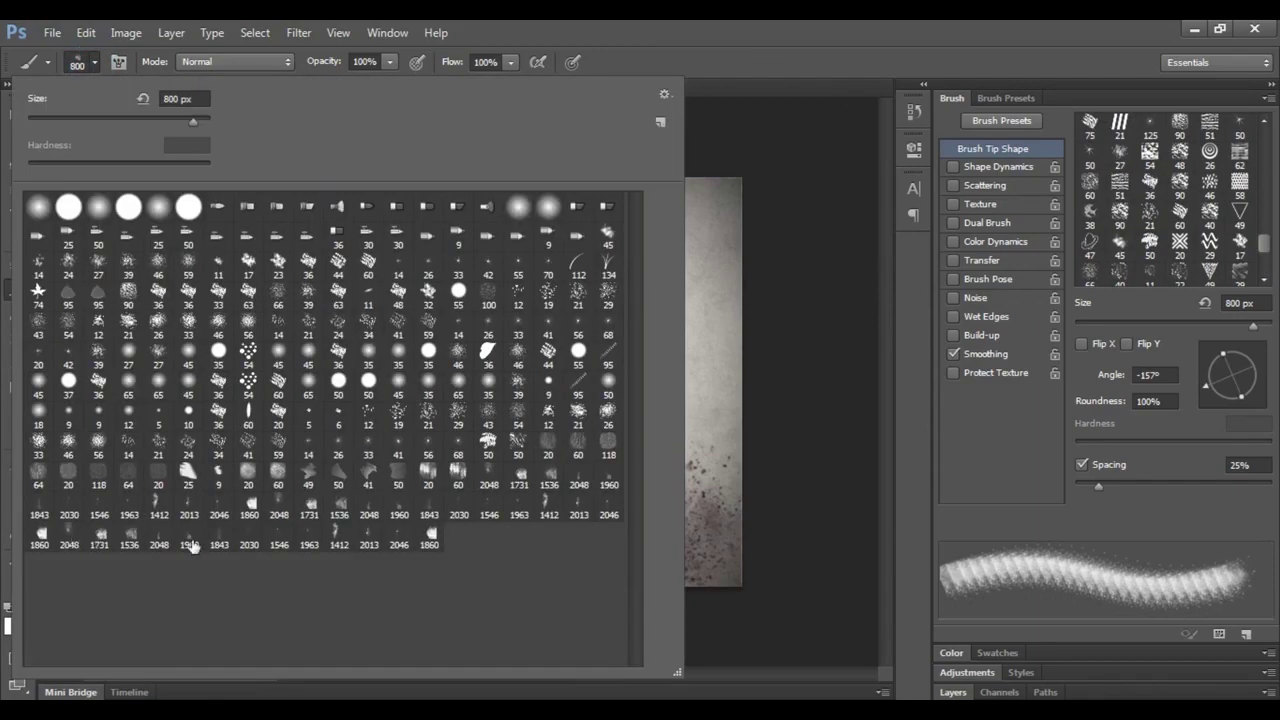
double_click(190, 545)
key(bracketleft)
key(bracketleft)
drag(1243, 405, 1205, 384)
click(628, 307)
mouse_move(1209, 380)
mouse_down()
mouse_move(1247, 354)
mouse_move(1237, 402)
mouse_up()
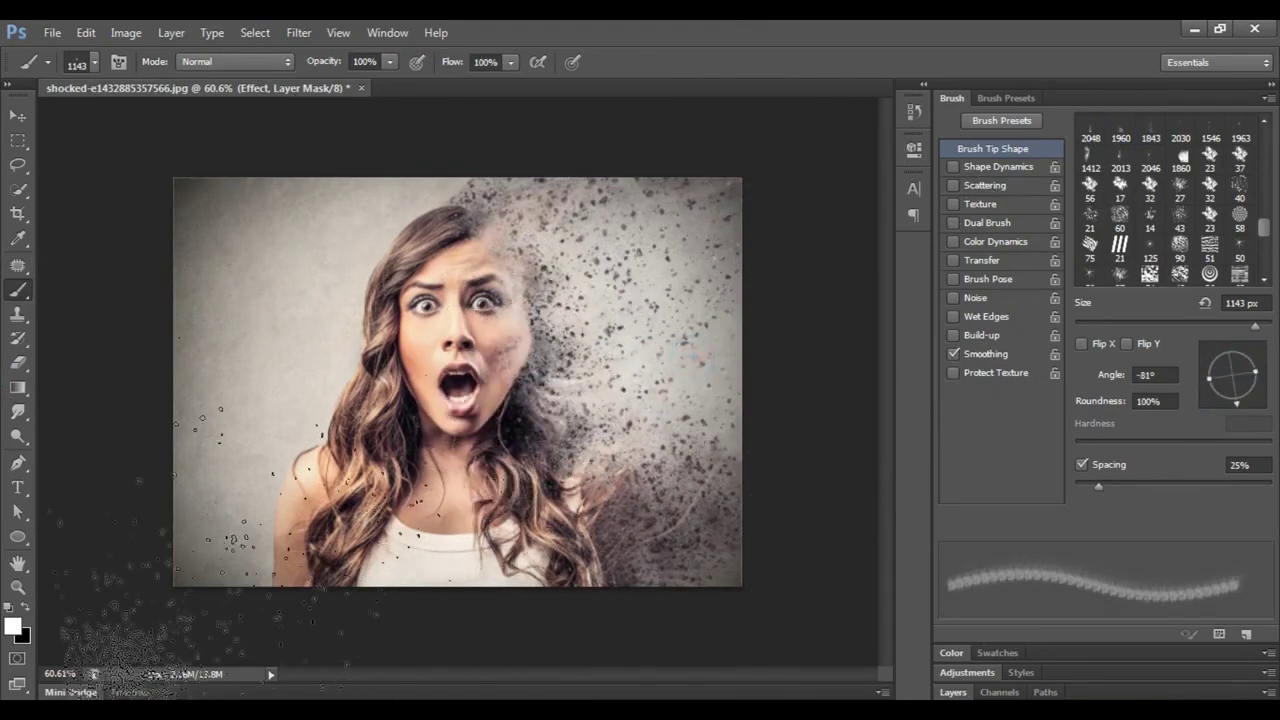
scroll(722, 470, down, 5)
scroll(600, 420, up, 4)
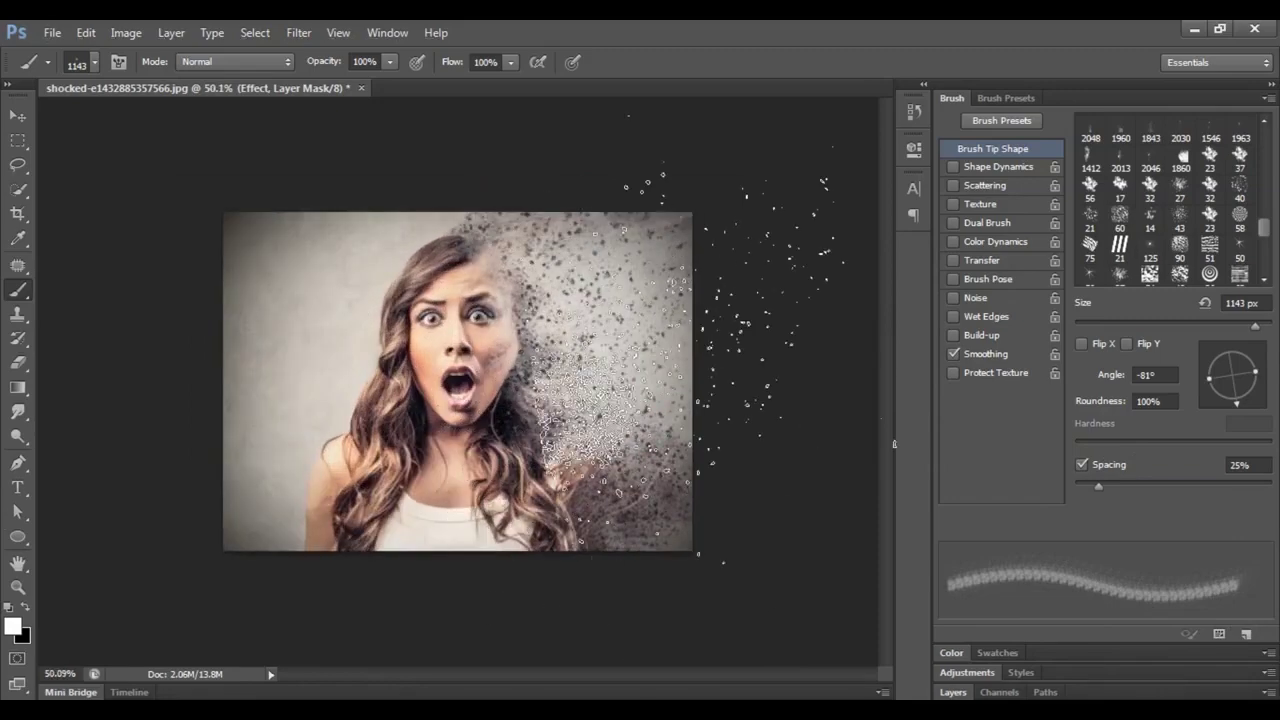
scroll(720, 450, down, 4)
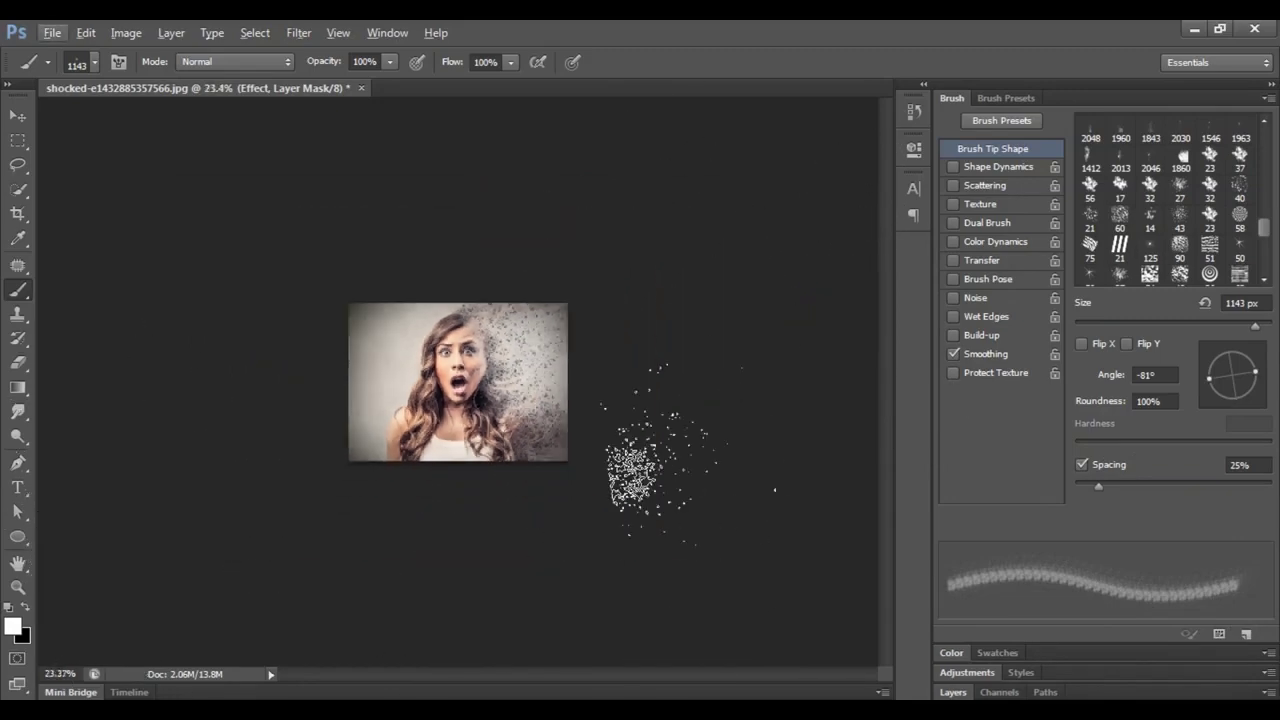
scroll(1177, 251, down, 2)
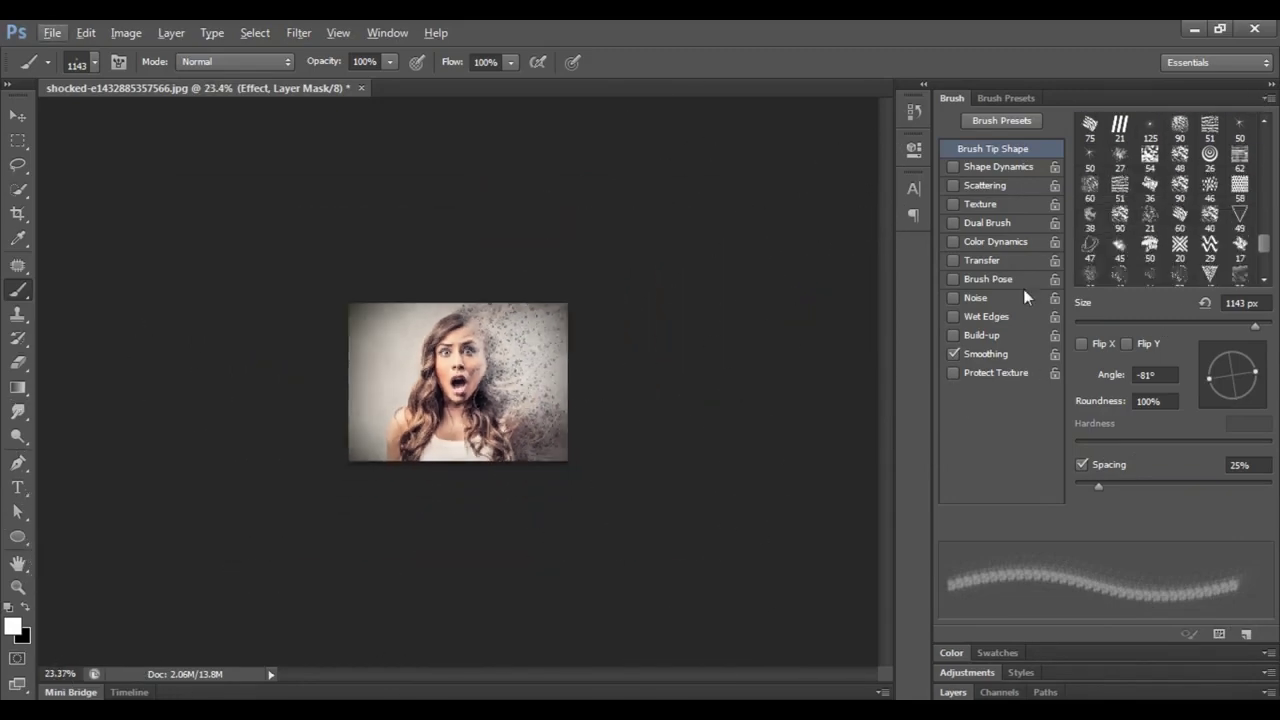
Step: Break up the cheek and jaw on the Main mask with black splatters, using a 252 px tip rotated to 81°
scroll(557, 366, up, 12)
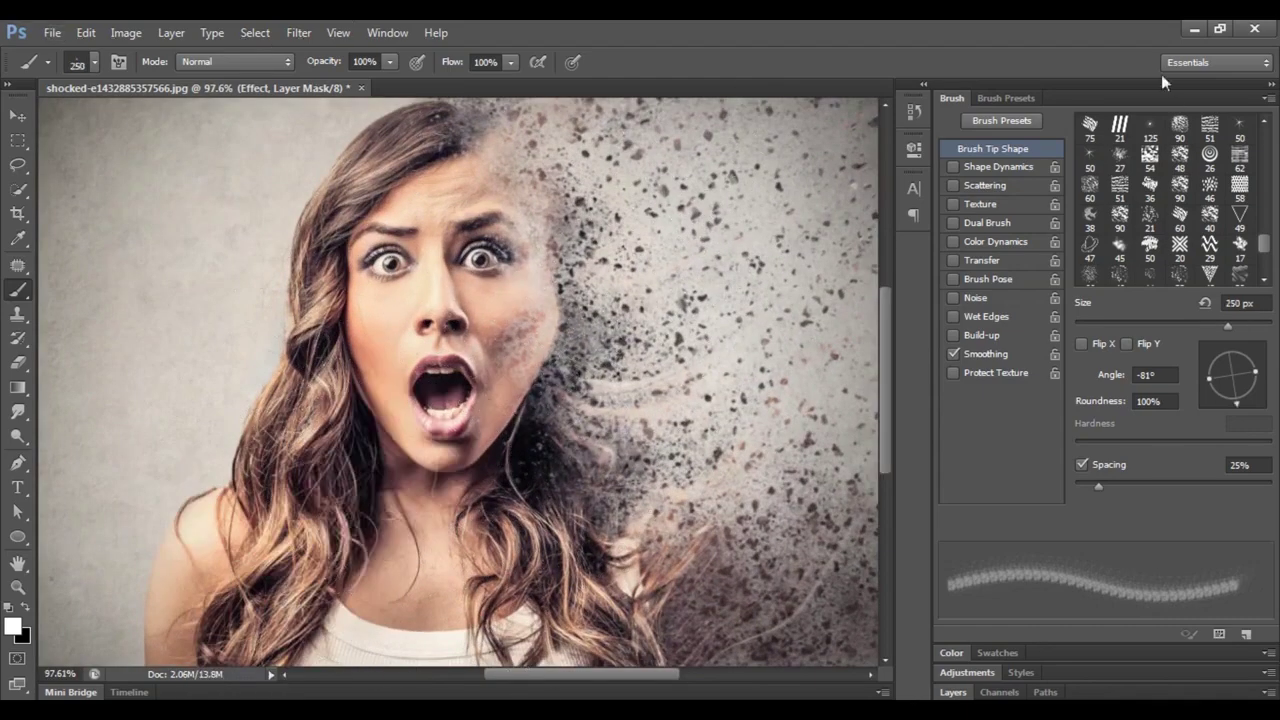
click(1268, 97)
click(1219, 306)
click(1054, 396)
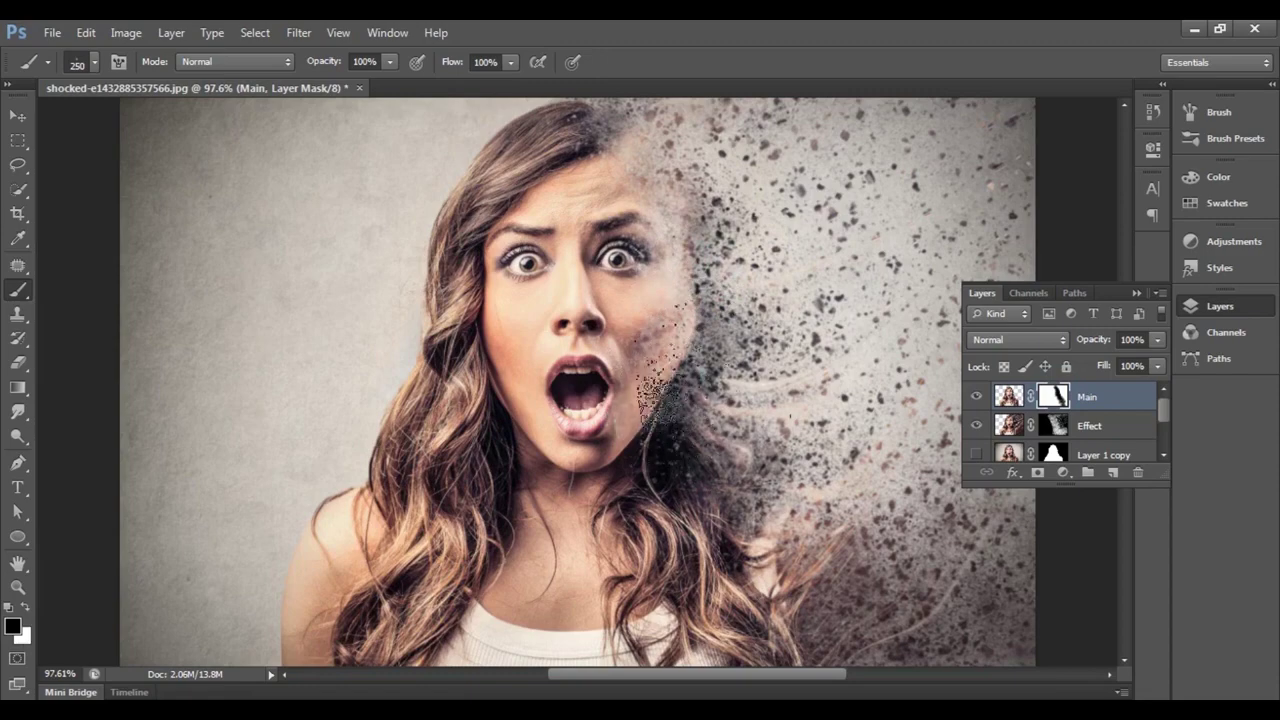
click(1210, 114)
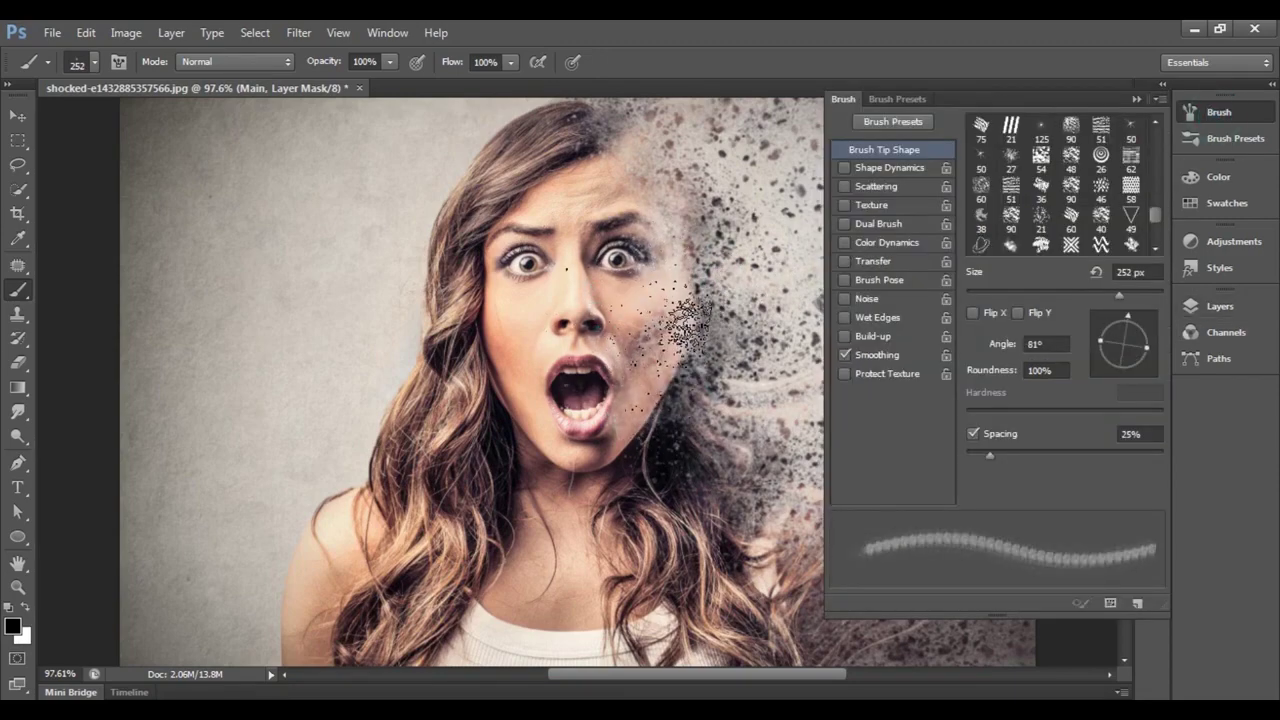
click(603, 342)
click(587, 203)
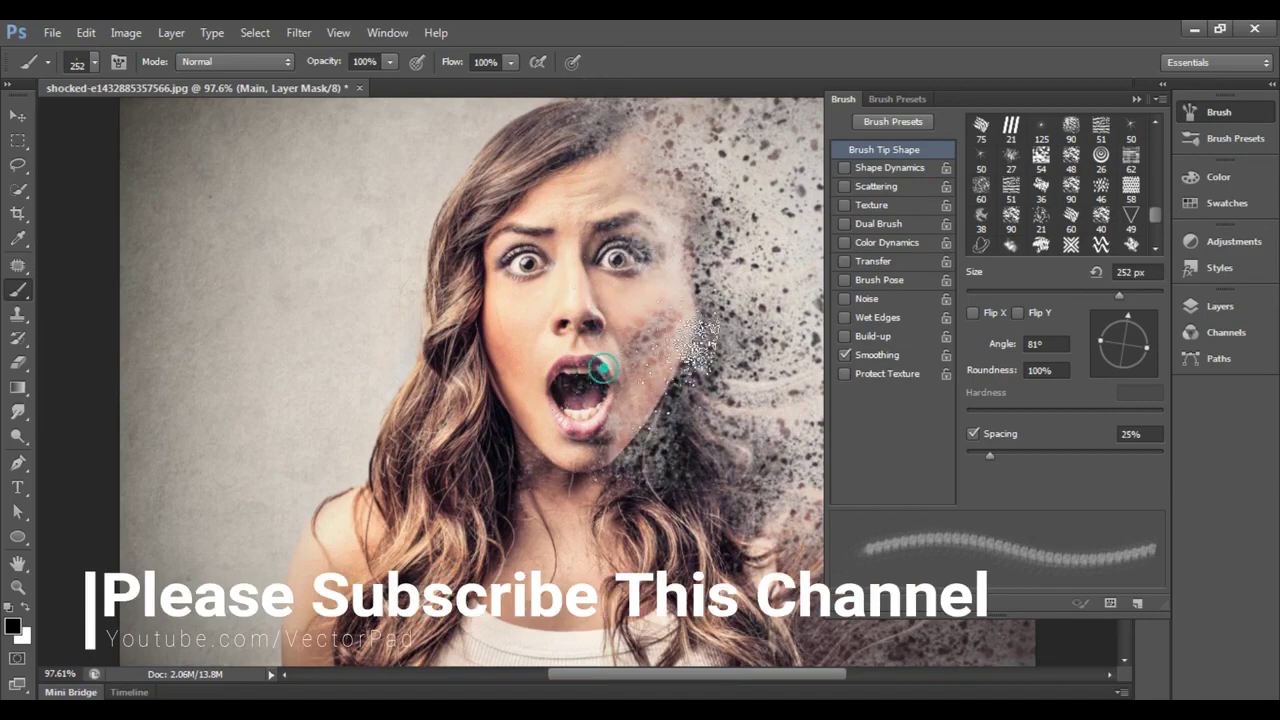
Step: Hide particles beside the cheek and jaw on the Effect mask with the black splatter brush at 500 px
click(1136, 100)
click(1228, 301)
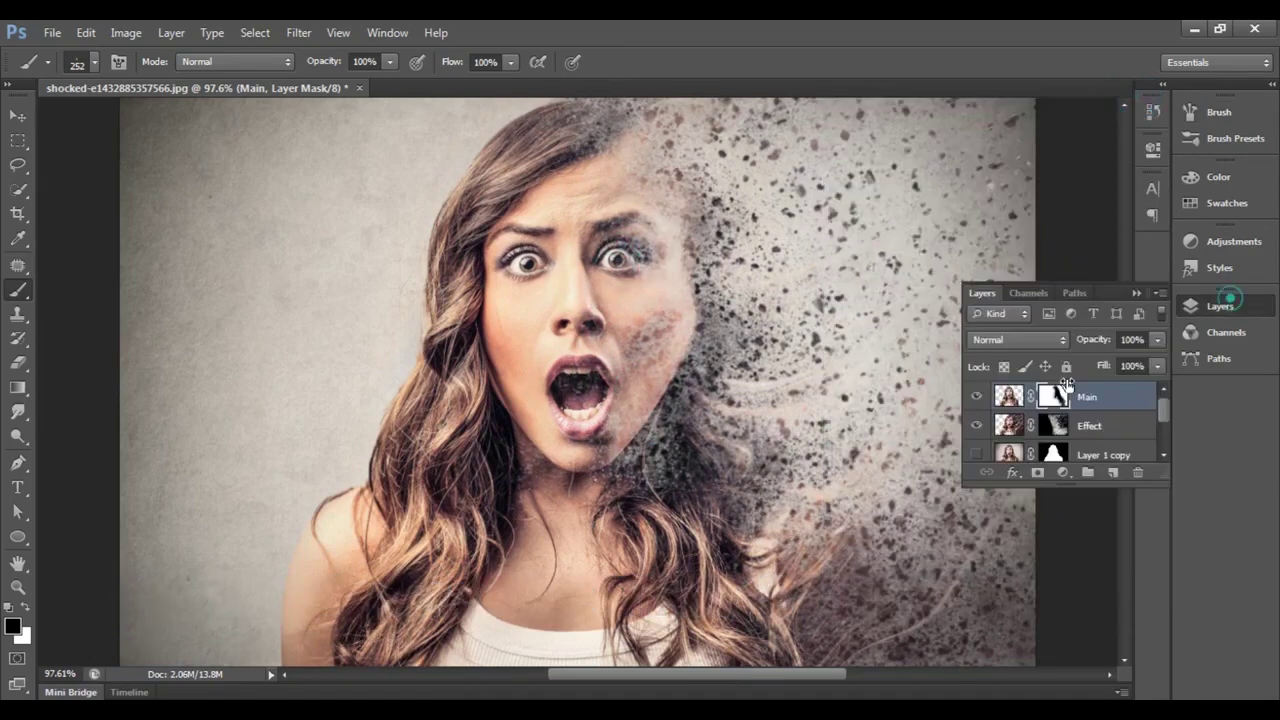
click(1055, 425)
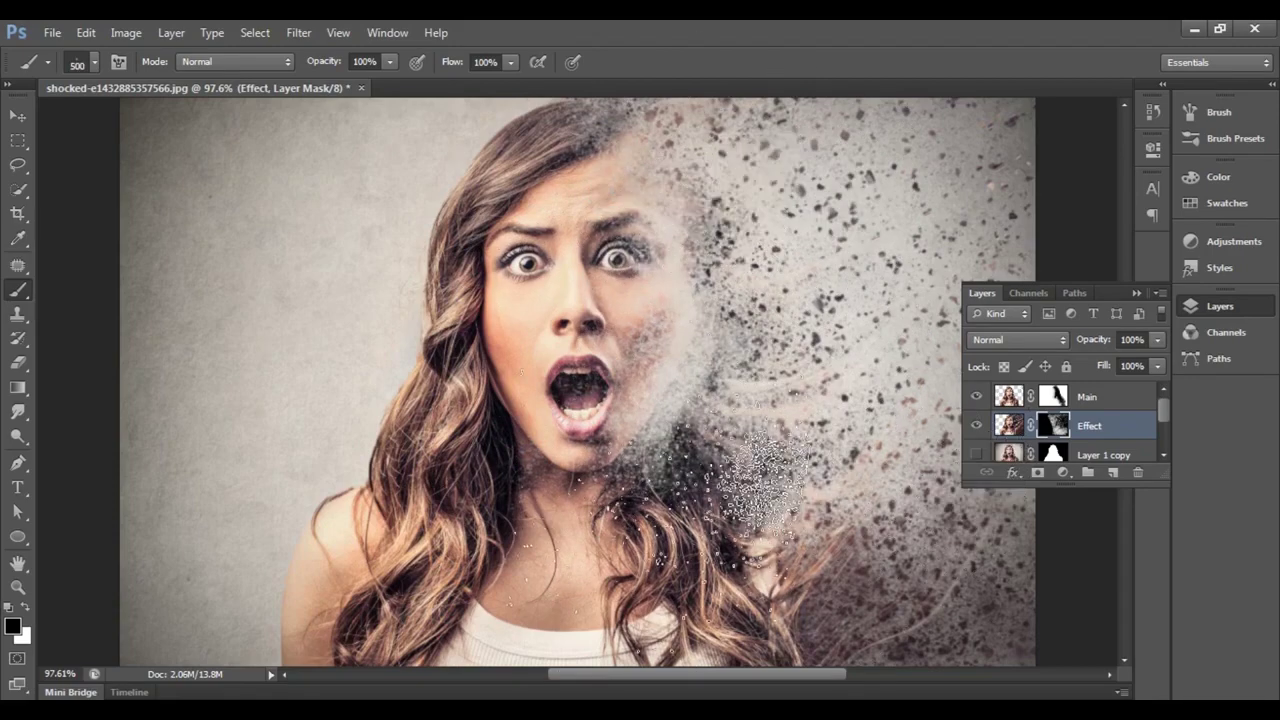
alt+scroll(666, 377, down, 2)
alt+scroll(666, 377, down, 10)
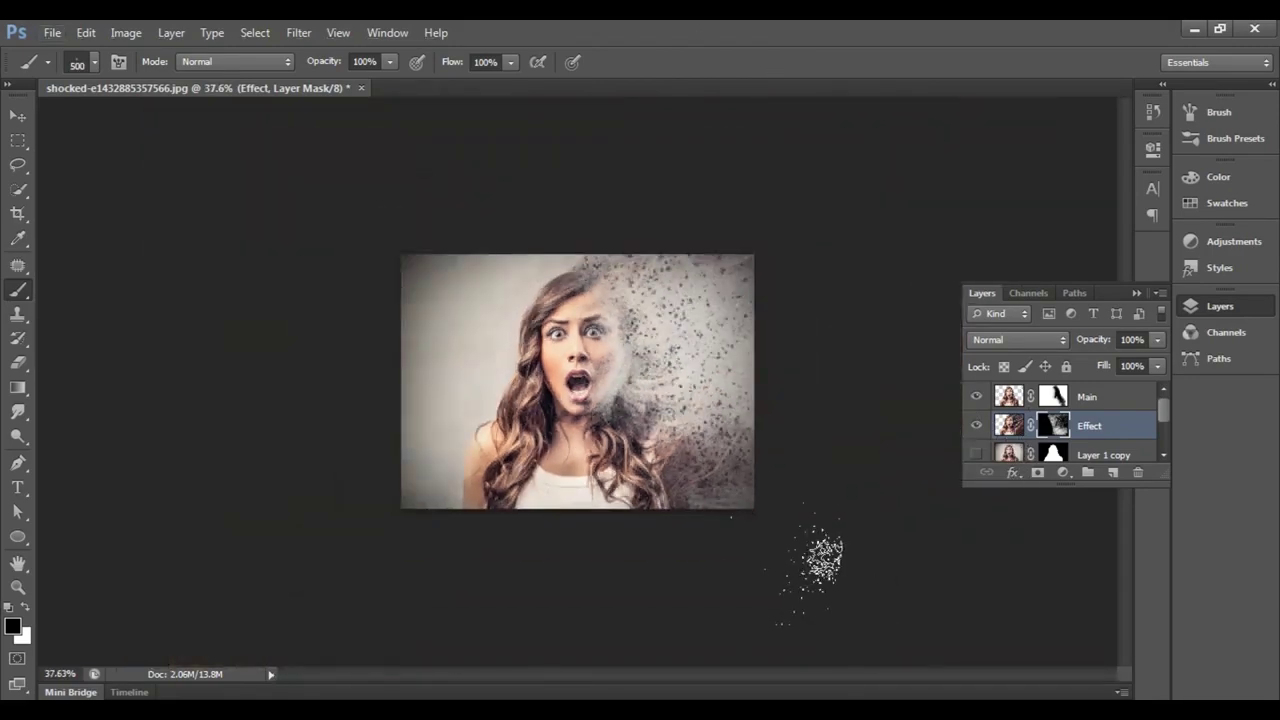
Step: Retouch the Effect mask beside the cheek and jaw with the splatter tip at 174 px, rotated to -146°
alt+scroll(668, 383, up, 12)
key(x)
key(bracketleft)
key(bracketleft)
key(bracketleft)
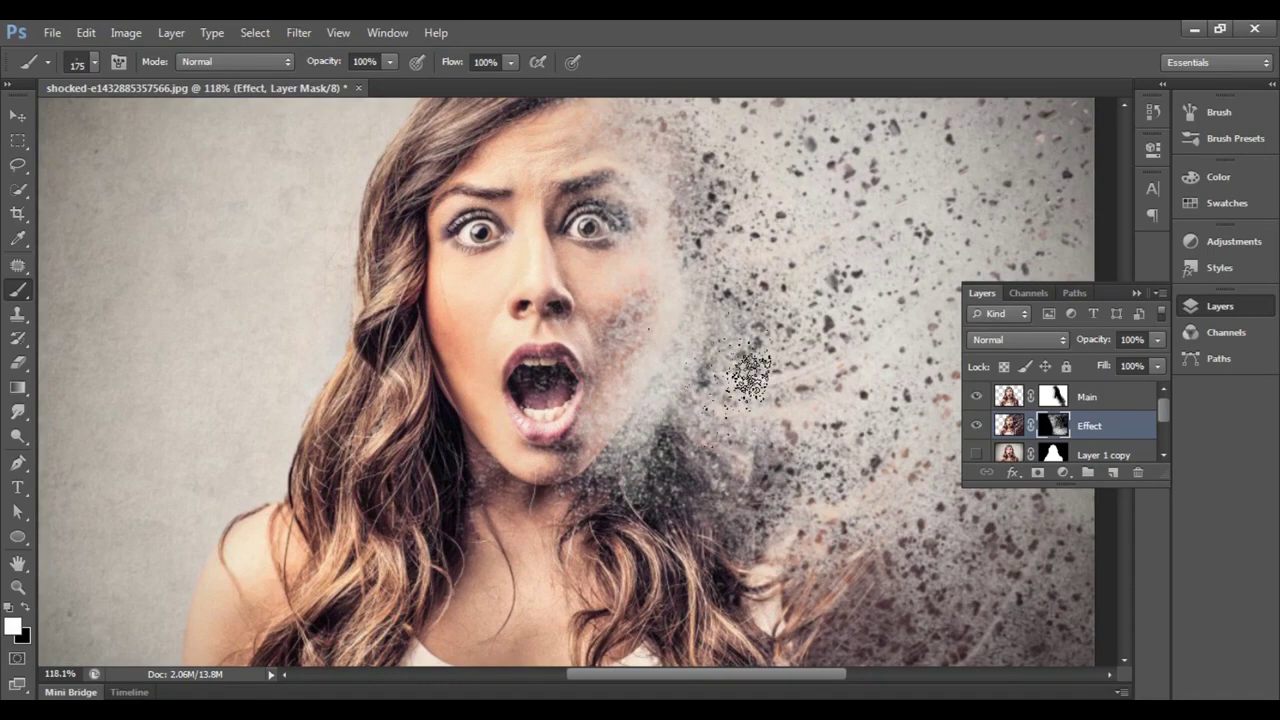
click(1214, 112)
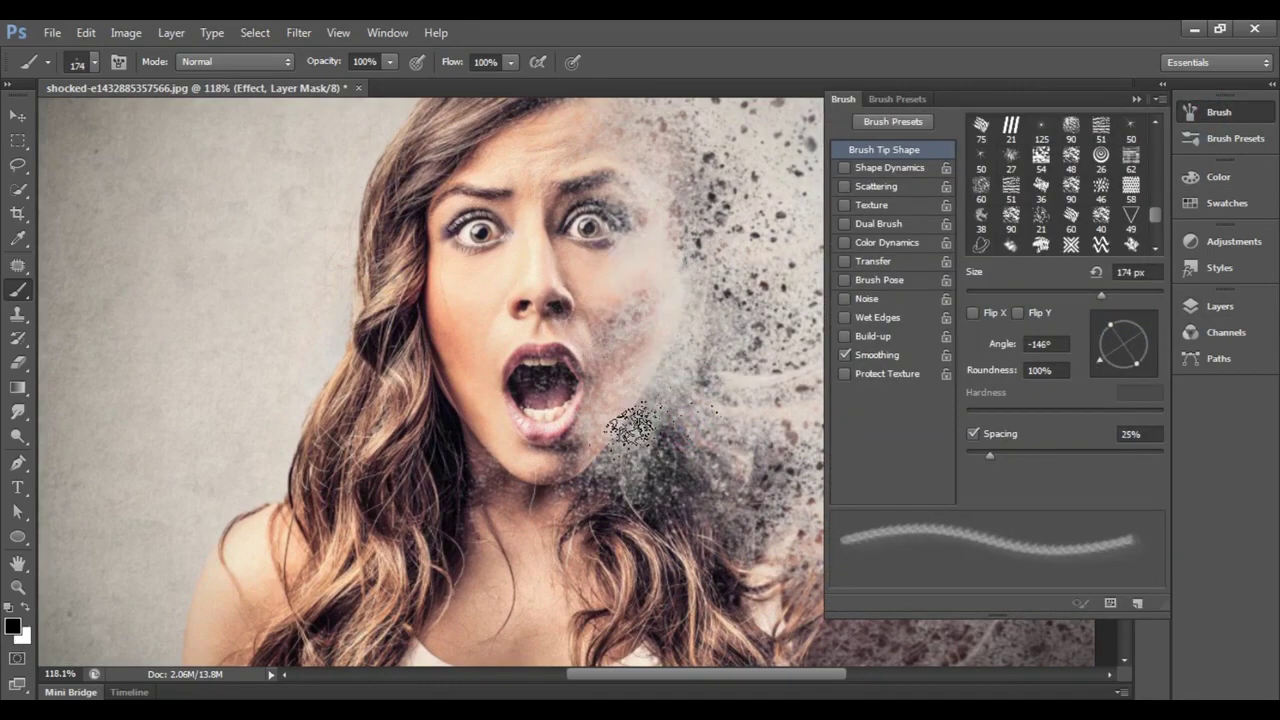
click(1214, 112)
Step: Erode the edge of the face and hair on the Main mask with the black splatter brush at 250 px
click(1219, 306)
click(1087, 397)
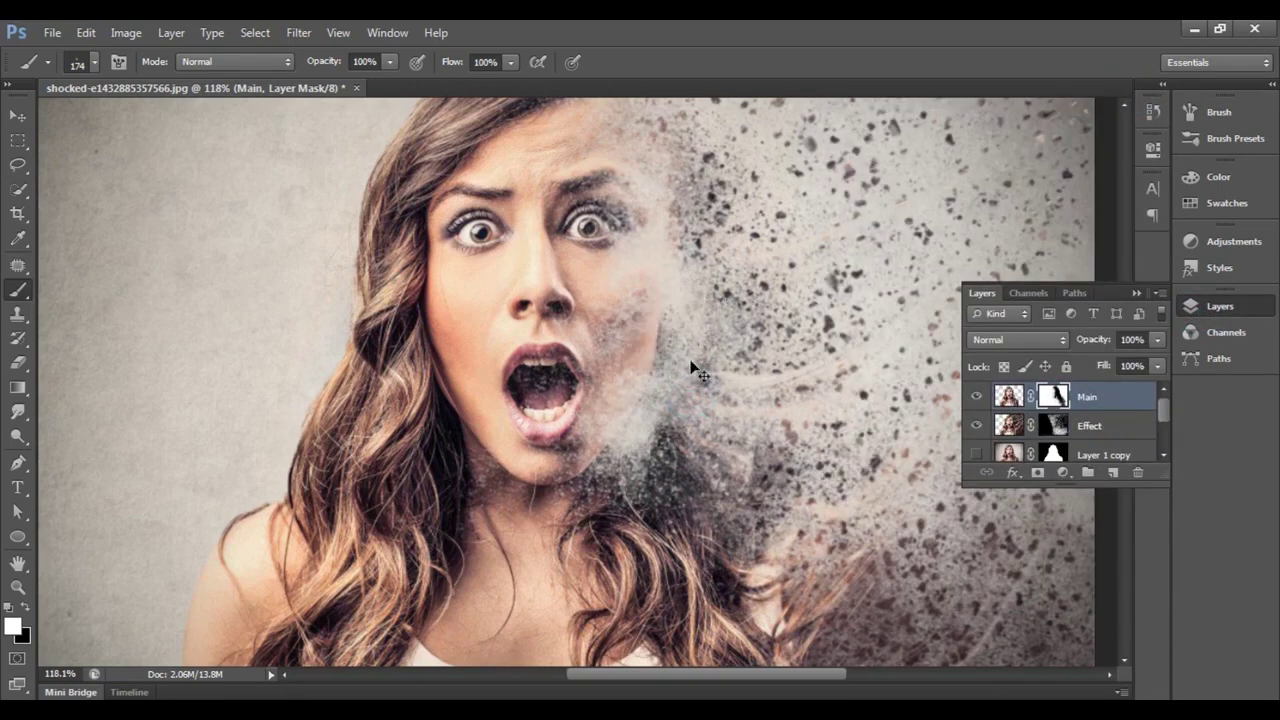
mouse_move(690, 397)
mouse_down()
mouse_move(714, 363)
mouse_move(708, 340)
mouse_move(734, 523)
mouse_up()
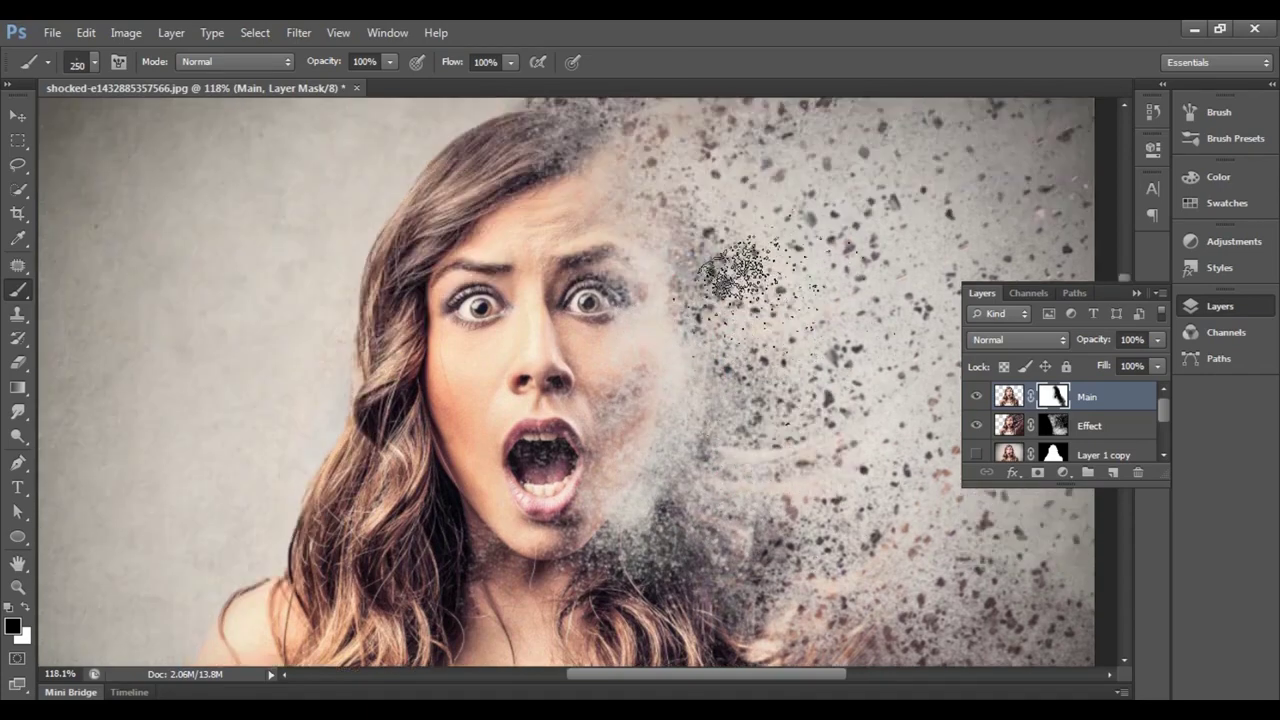
click(1255, 314)
scroll(888, 338, down, 6)
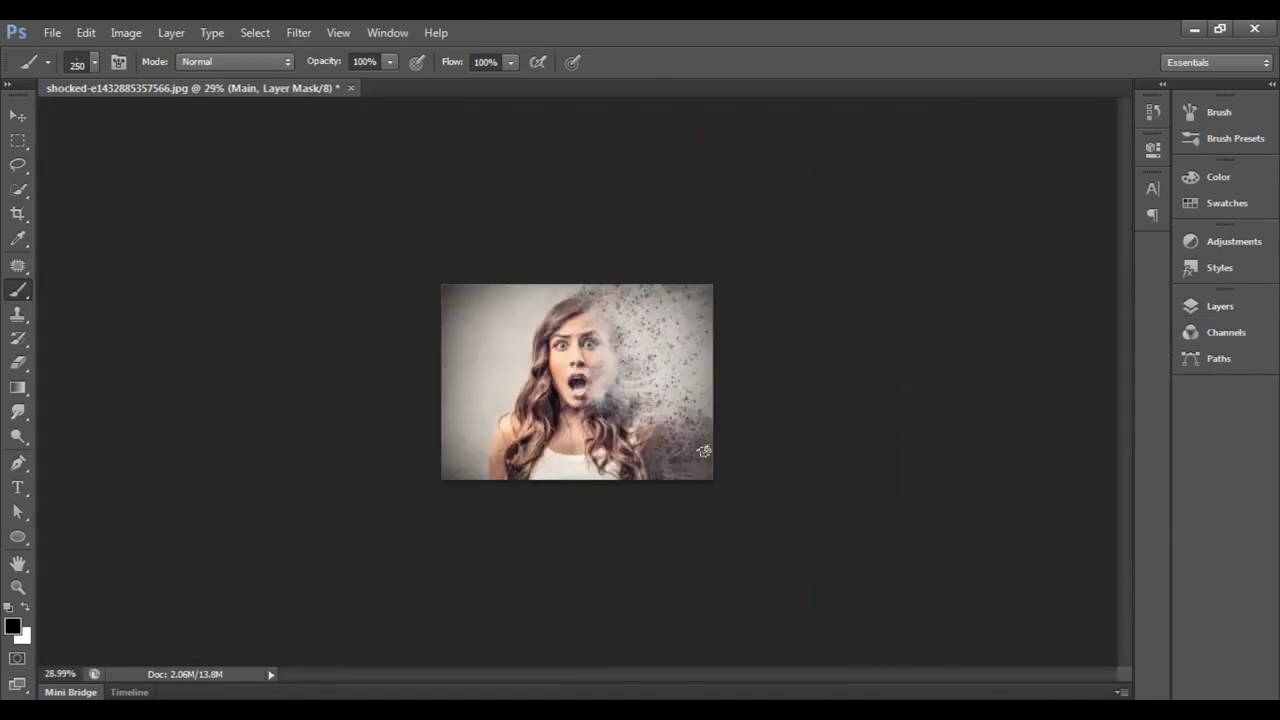
scroll(766, 457, up, 4)
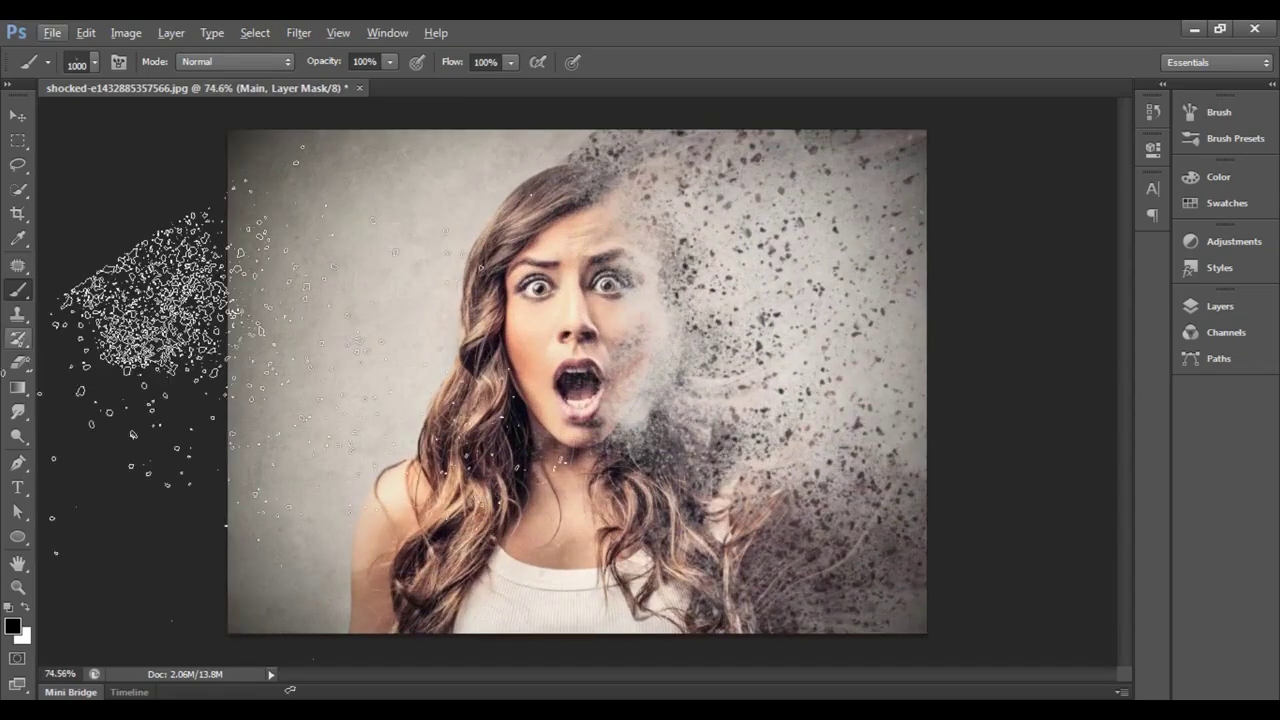
Step: Switch to a soft round brush tip, undo the test stroke over the hair, and reduce the brush to 150 px
click(95, 63)
click(32, 212)
click(617, 47)
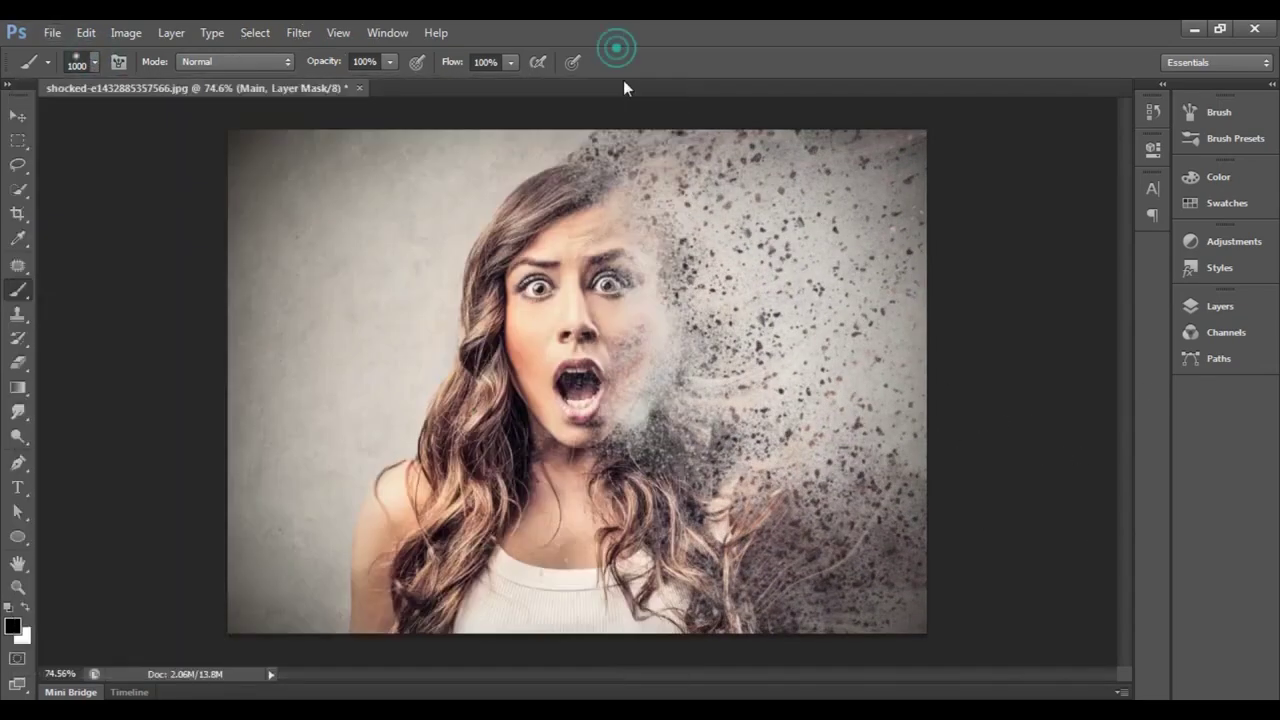
click(523, 448)
key(ctrl+z)
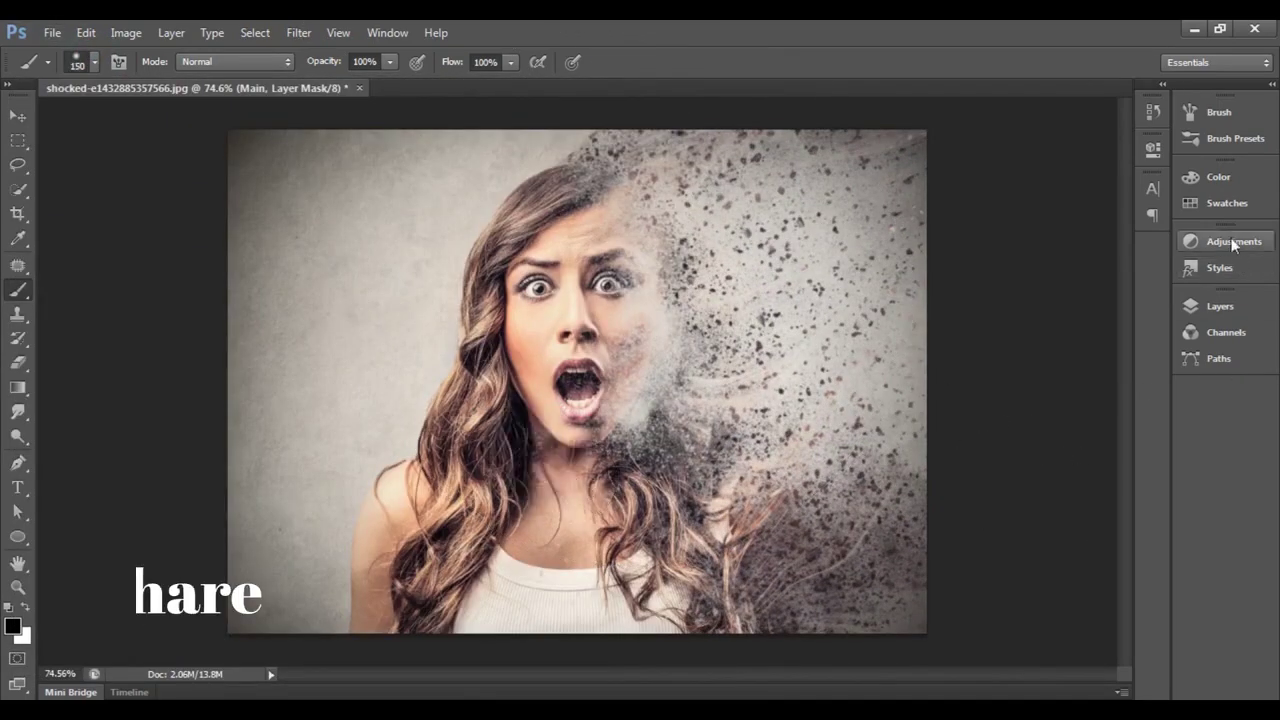
Step: Restore the cheek and jaw on the Main mask with the 150 px soft brush in white at 43% opacity
click(1220, 306)
click(1055, 426)
click(1053, 397)
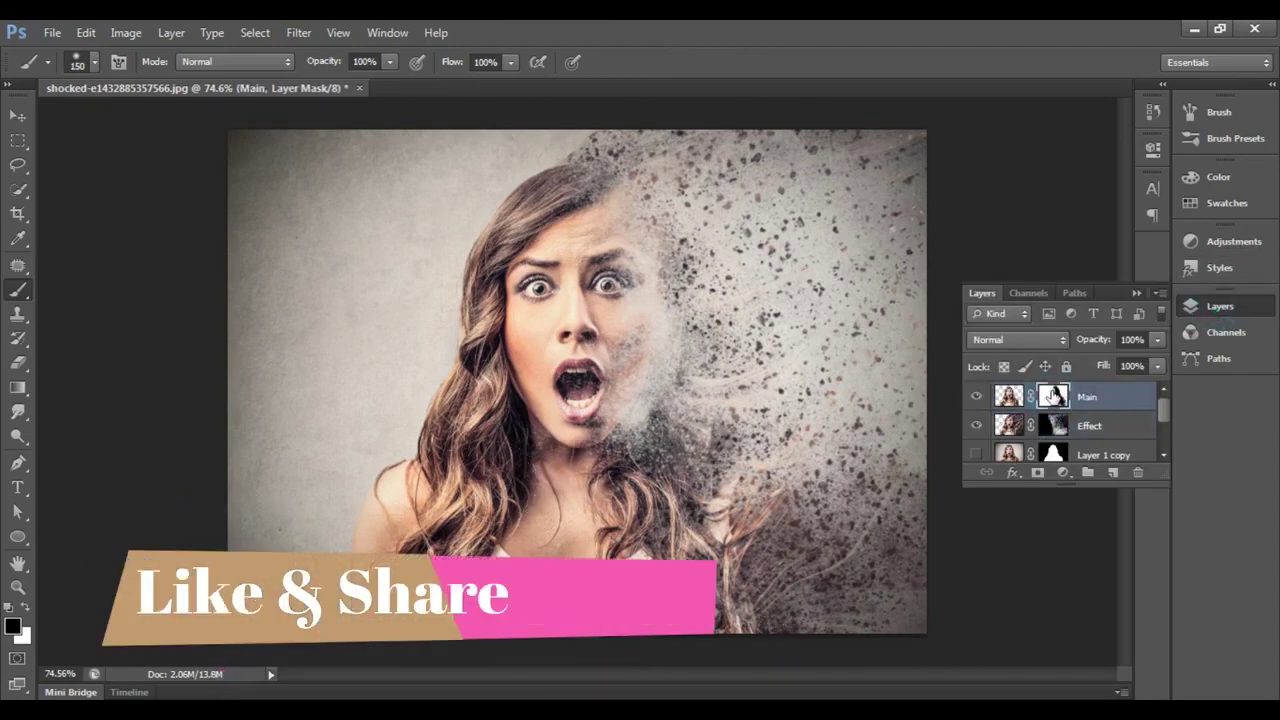
drag(498, 387, 512, 468)
key(ctrl+z)
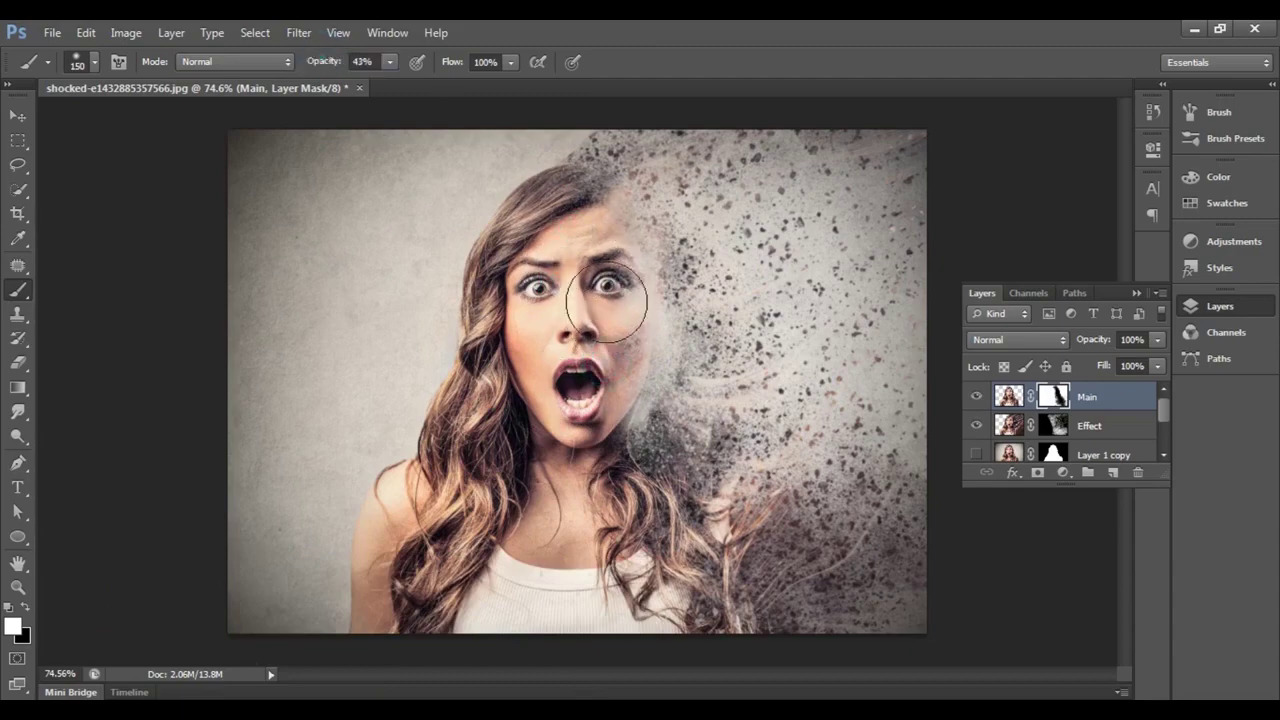
click(1136, 293)
scroll(1020, 243, down, 5)
scroll(674, 430, up, 7)
scroll(638, 332, up, 1)
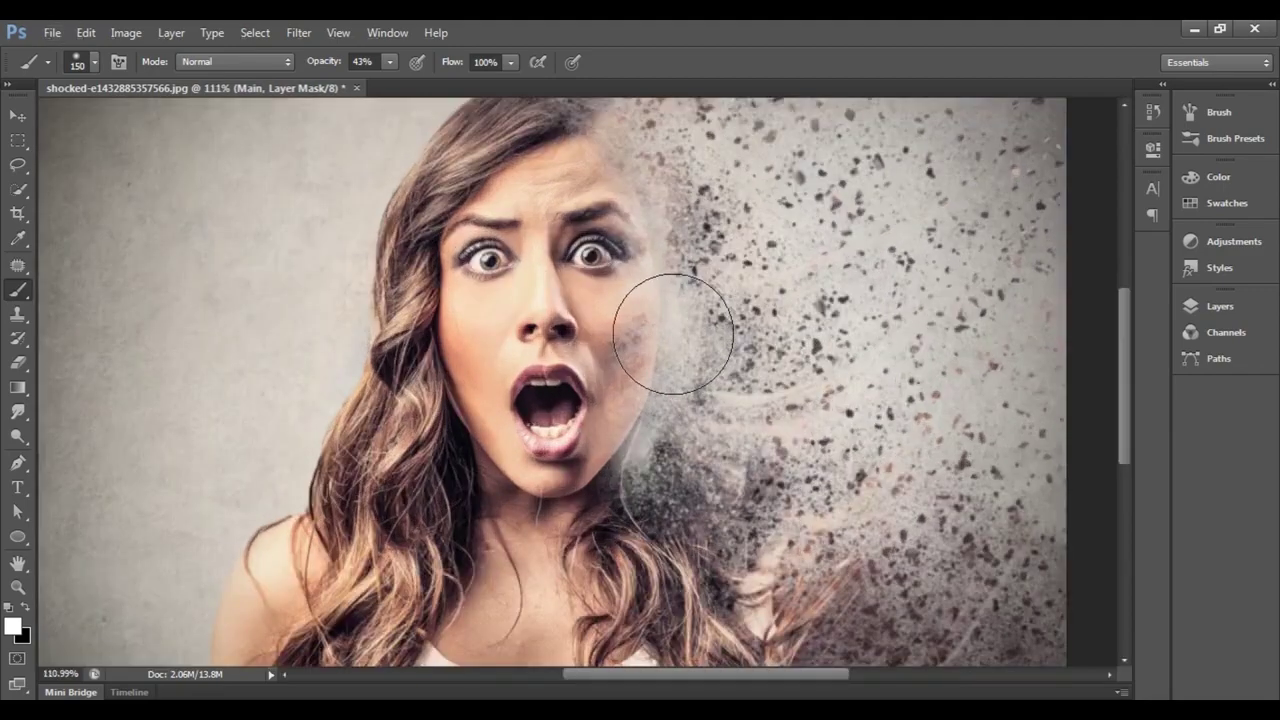
Step: Target the Effect mask and try a different large splatter tip, reduced to 400 px
click(1220, 311)
click(1056, 422)
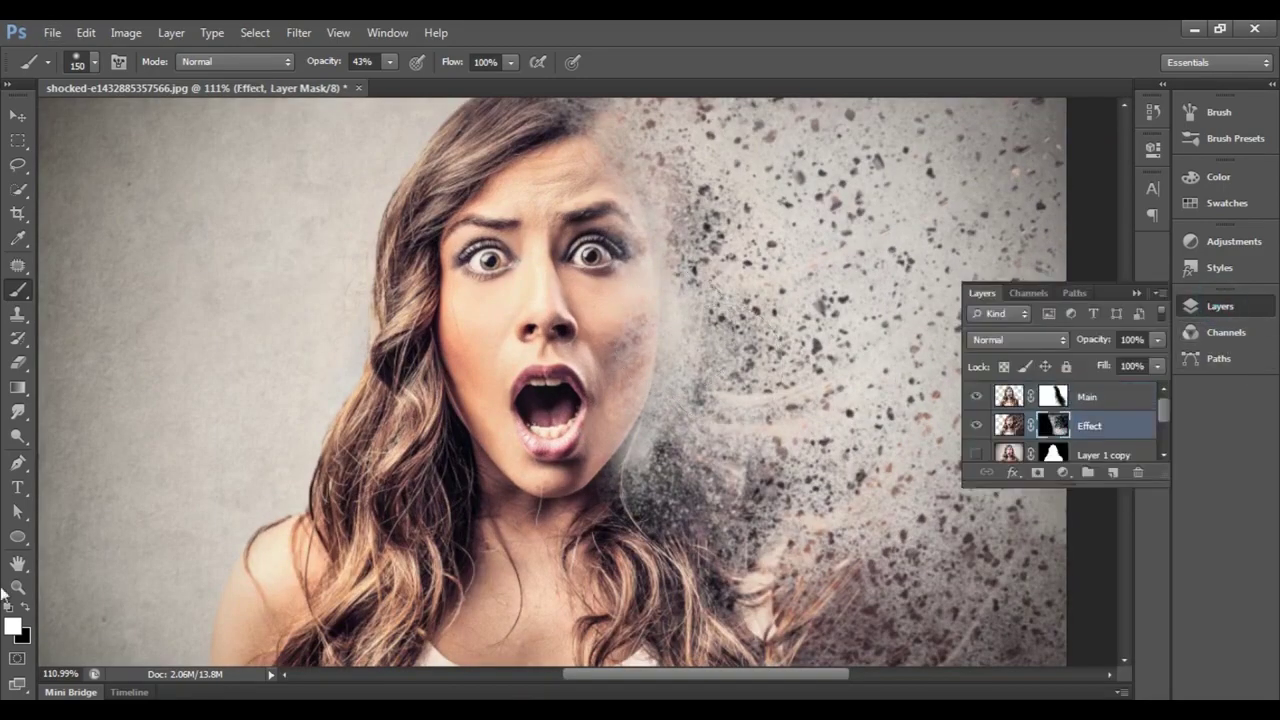
right_click(105, 237)
double_click(292, 556)
key(bracketleft)
key(bracketleft)
key(bracketleft)
key(bracketleft)
key(bracketleft)
key(bracketleft)
key(bracketleft)
key(bracketleft)
key(bracketleft)
key(bracketleft)
key(bracketleft)
key(bracketleft)
key(bracketleft)
key(bracketleft)
key(bracketleft)
key(bracketleft)
key(bracketleft)
key(bracketright)
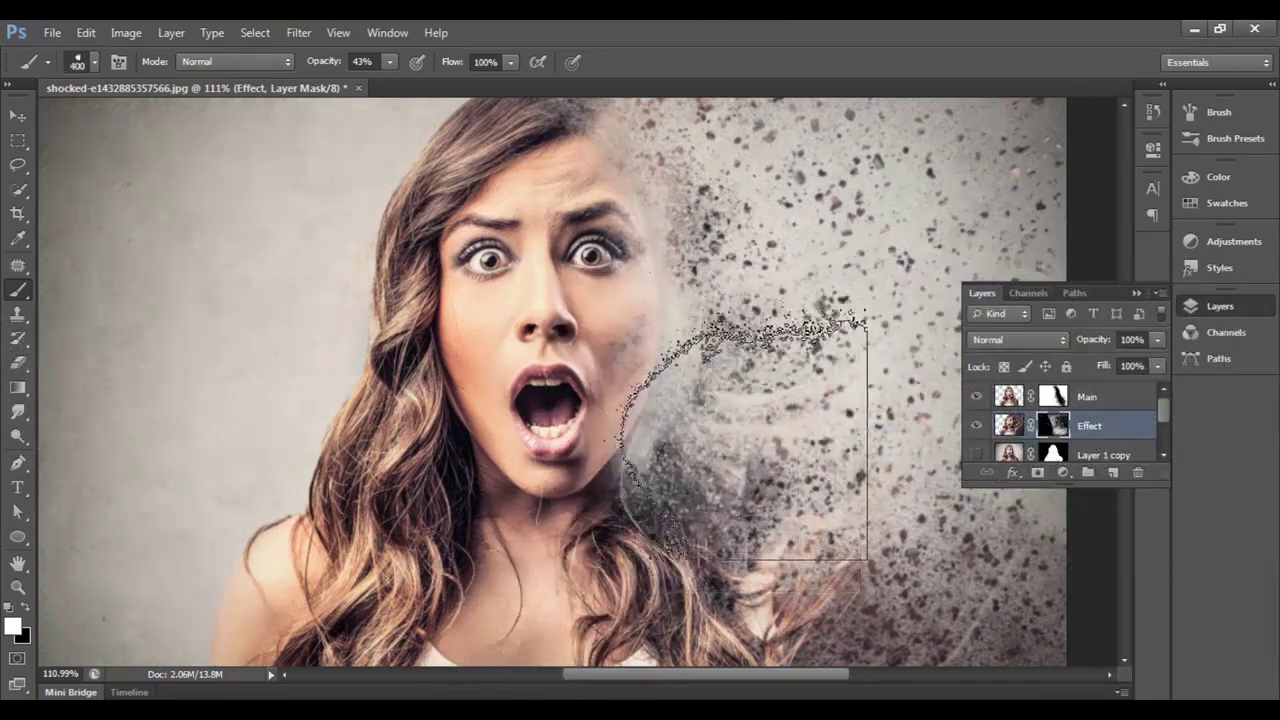
Step: Choose the 1536 px splatter tip, reduce it to 125 px and stamp white on the Effect mask beside the cheek and forehead
click(95, 62)
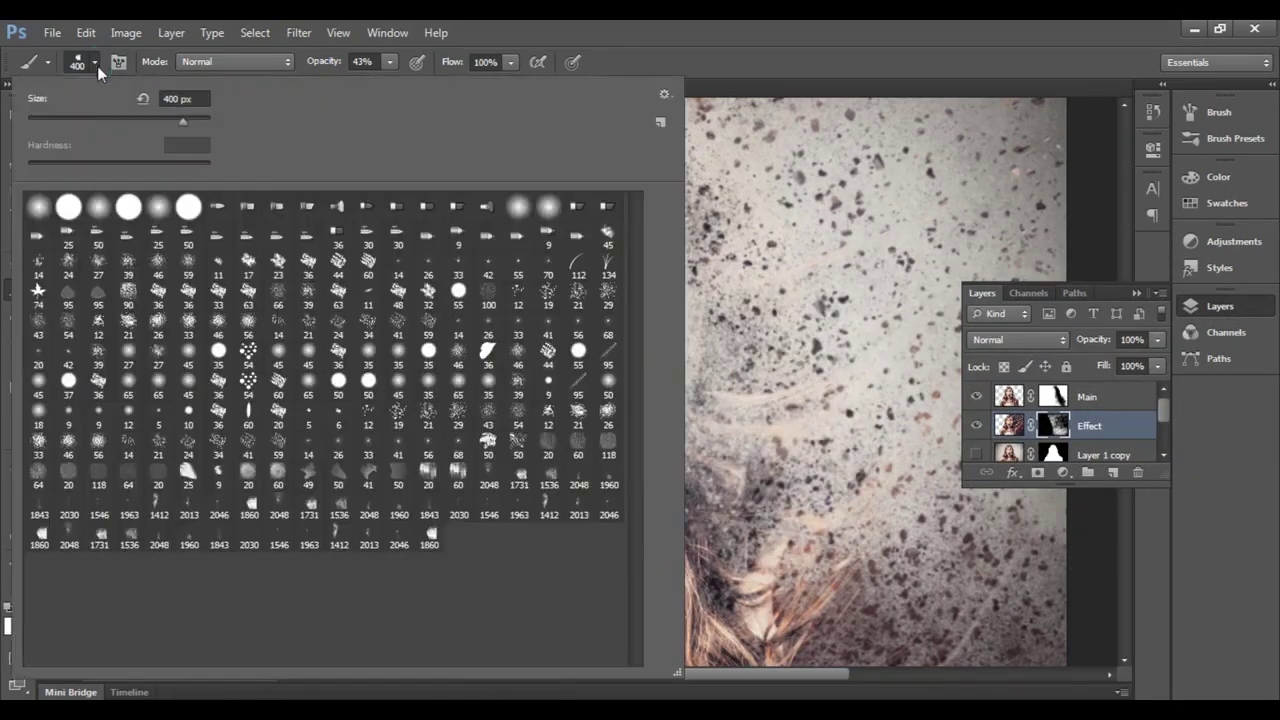
double_click(130, 534)
key(bracketleft)
key(bracketleft)
key(bracketleft)
key(bracketleft)
key(bracketleft)
key(bracketleft)
key(bracketleft)
key(bracketleft)
key(bracketleft)
key(bracketleft)
key(bracketleft)
key(bracketleft)
key(bracketleft)
key(bracketleft)
key(bracketleft)
key(bracketleft)
key(bracketleft)
key(bracketleft)
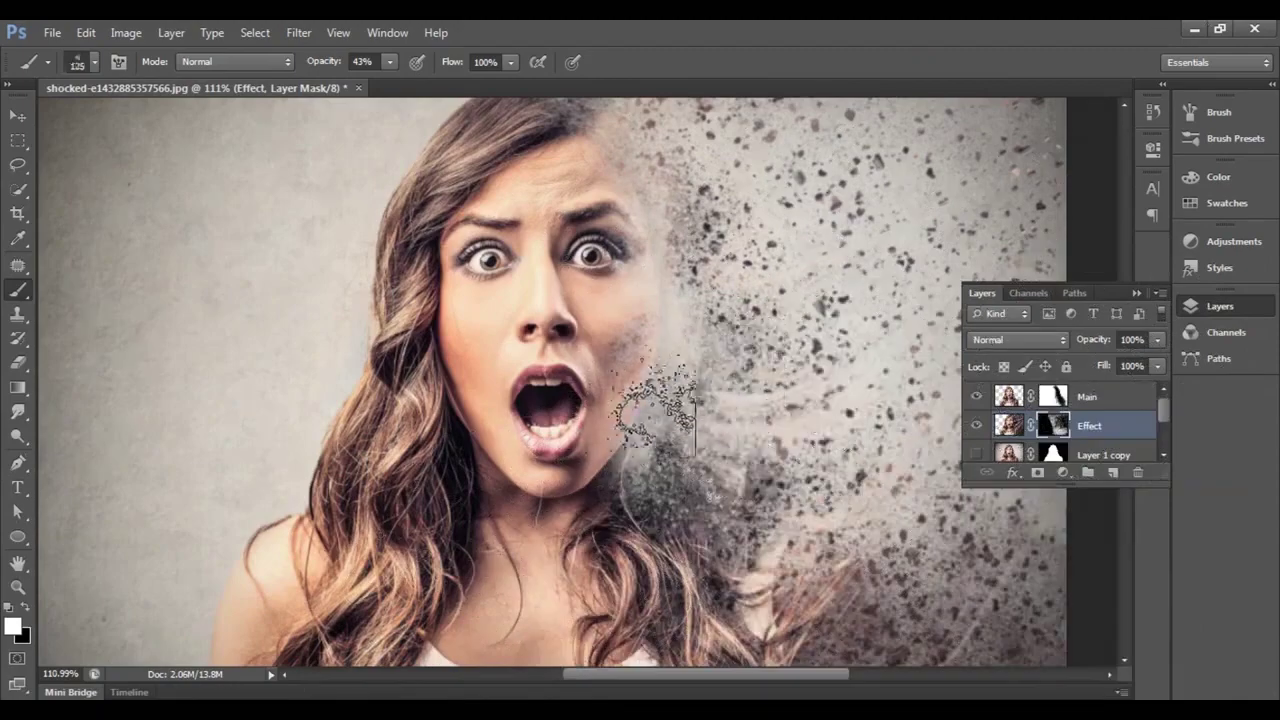
click(661, 384)
click(664, 277)
click(620, 155)
Step: Enlarge the splatter brush to 500 px and reveal streaks and particles on the Effect mask right of the face
key(bracketright)
key(bracketright)
key(bracketright)
key(bracketright)
key(bracketright)
key(bracketright)
key(bracketright)
click(727, 264)
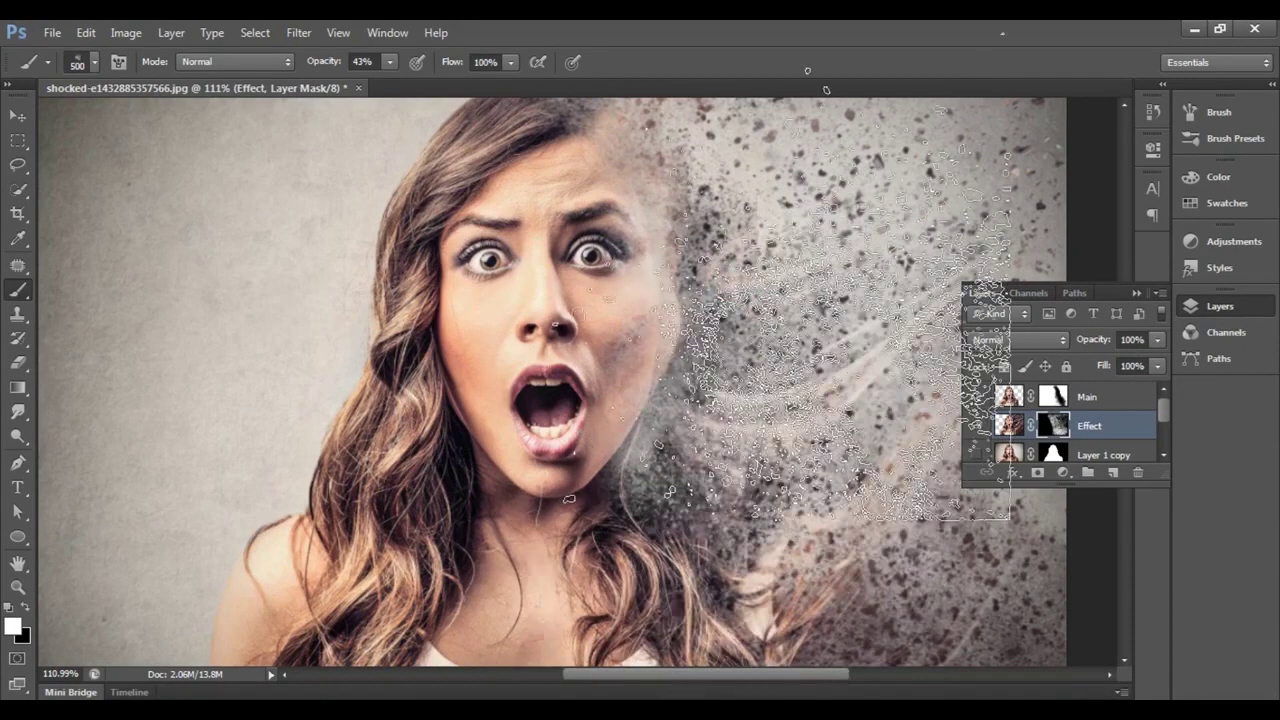
scroll(680, 330, down, 6)
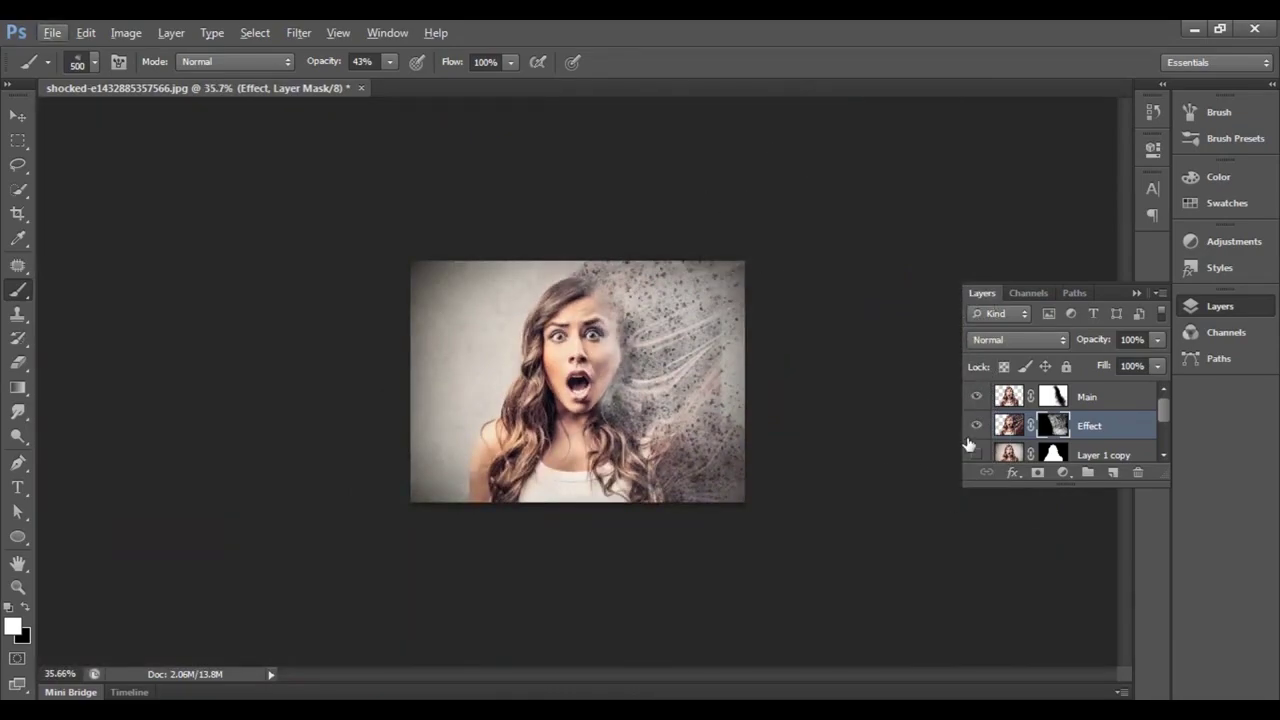
Step: Switch to the Main mask with a black 150 px splatter brush and undo the trial stamps on the cheek
click(1053, 396)
key(x)
scroll(600, 372, up, 7)
scroll(683, 348, up, 1)
key(bracketleft)
key(bracketleft)
key(bracketleft)
key(bracketleft)
key(bracketleft)
key(bracketleft)
scroll(654, 300, up, 2)
click(1055, 396)
click(652, 327)
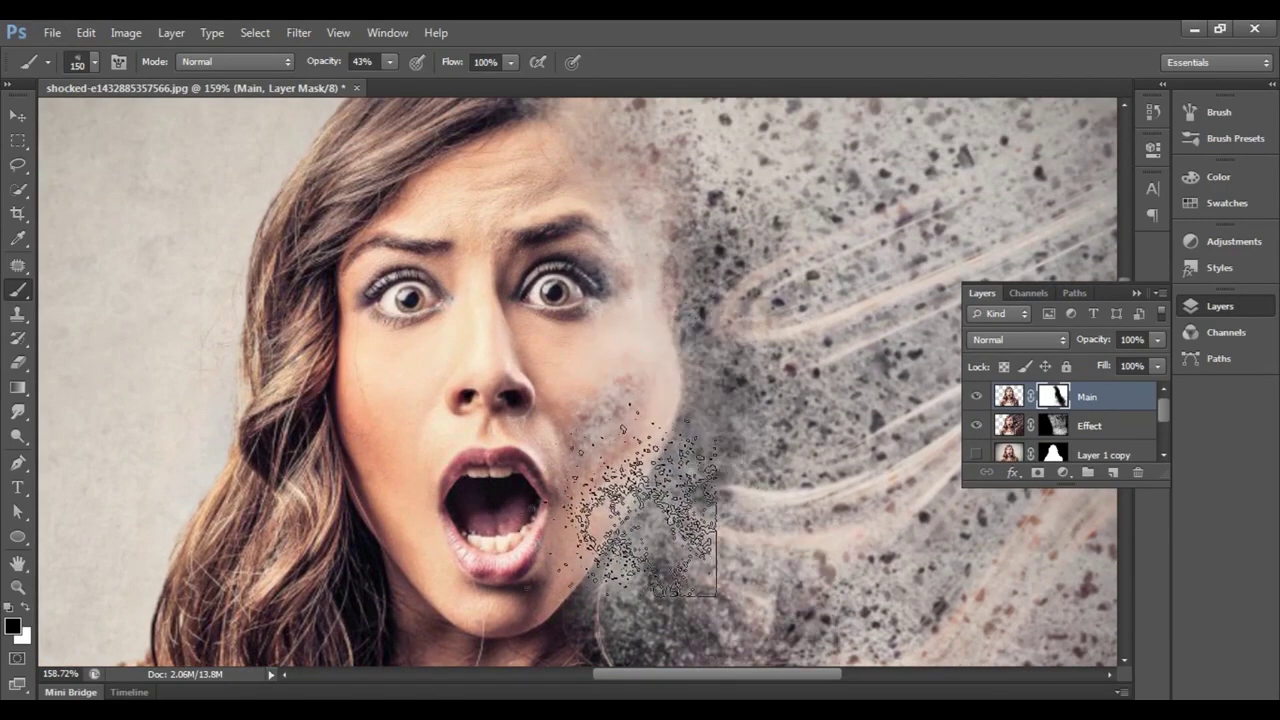
key(ctrl+alt+z)
key(ctrl+alt+z)
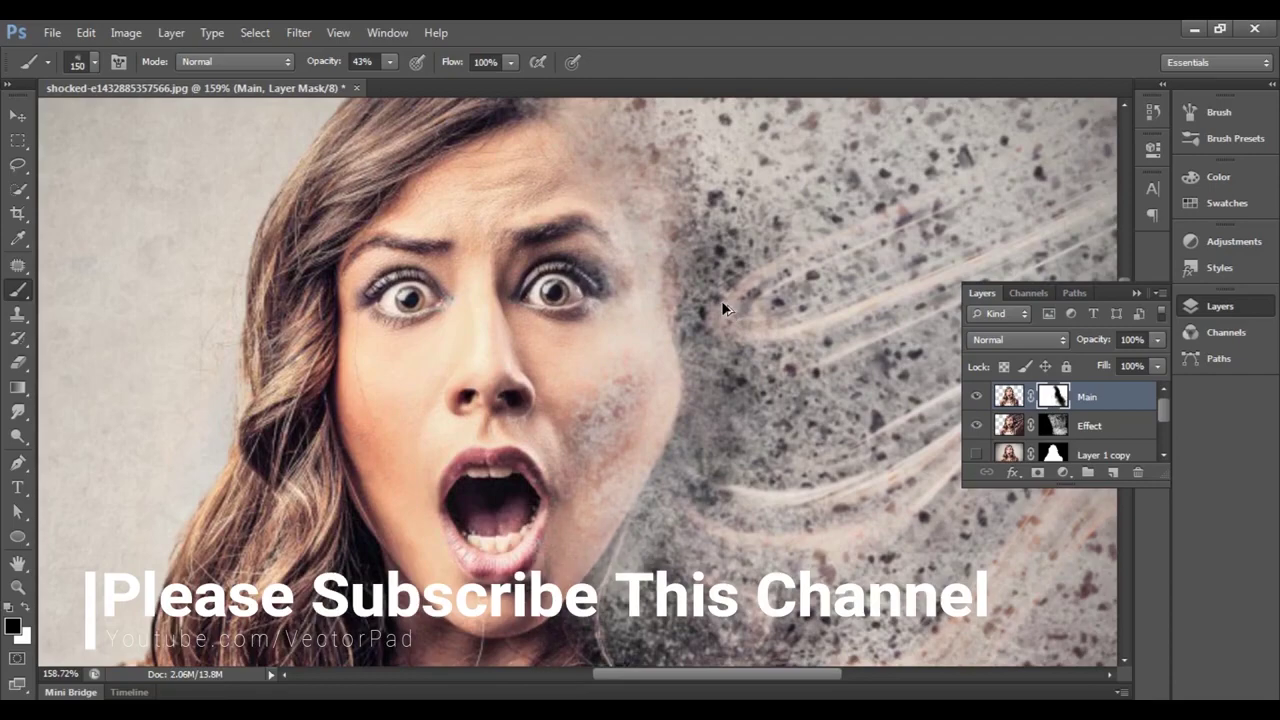
Step: Stamp black splatters along the cheek edge and forehead on the Main mask at 43% opacity
click(652, 340)
click(598, 348)
click(654, 334)
click(572, 151)
scroll(572, 151, down, 5)
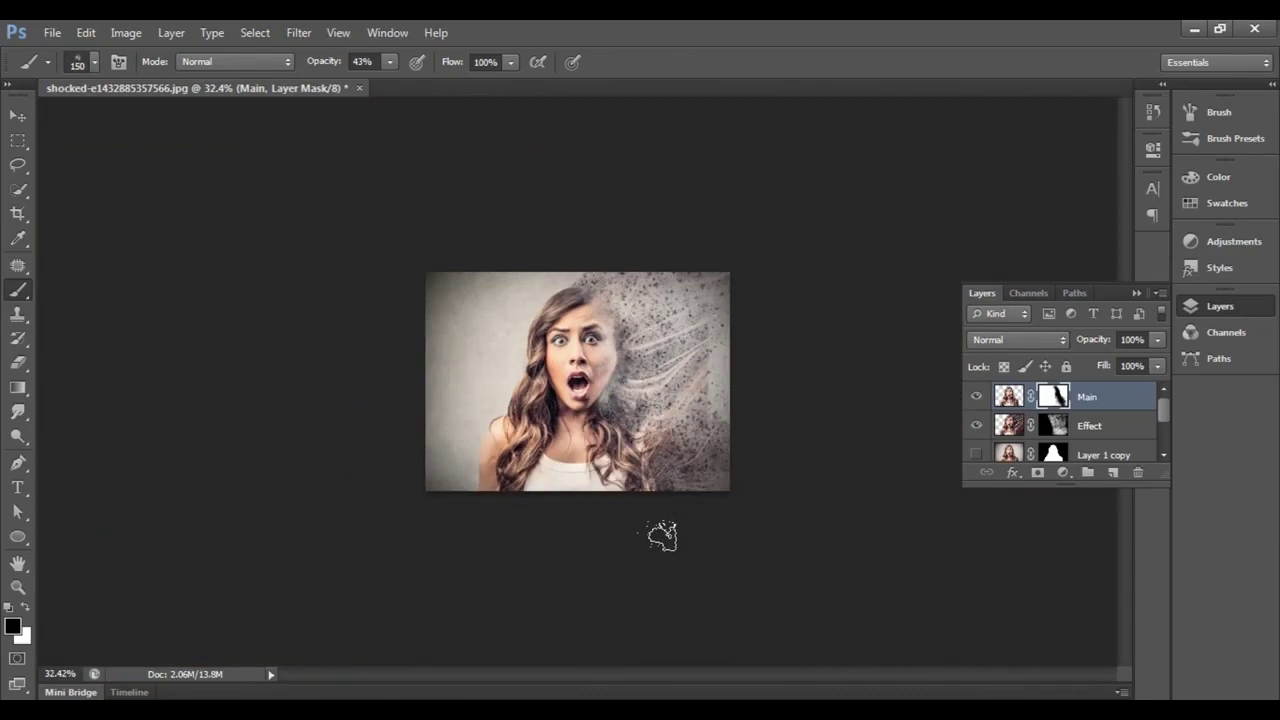
Step: Add a gradient fill layer above Main using the solid Violet, Orange preset
click(1136, 291)
drag(1114, 295, 1216, 296)
click(1218, 306)
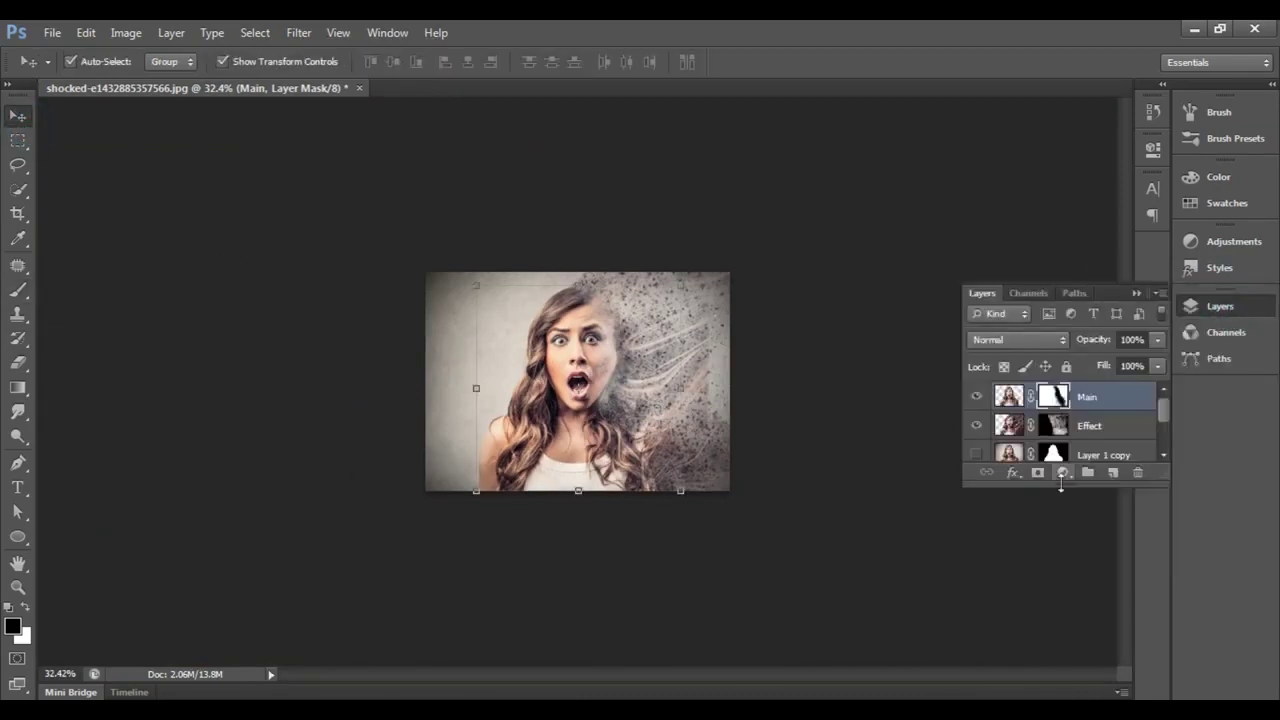
click(1037, 622)
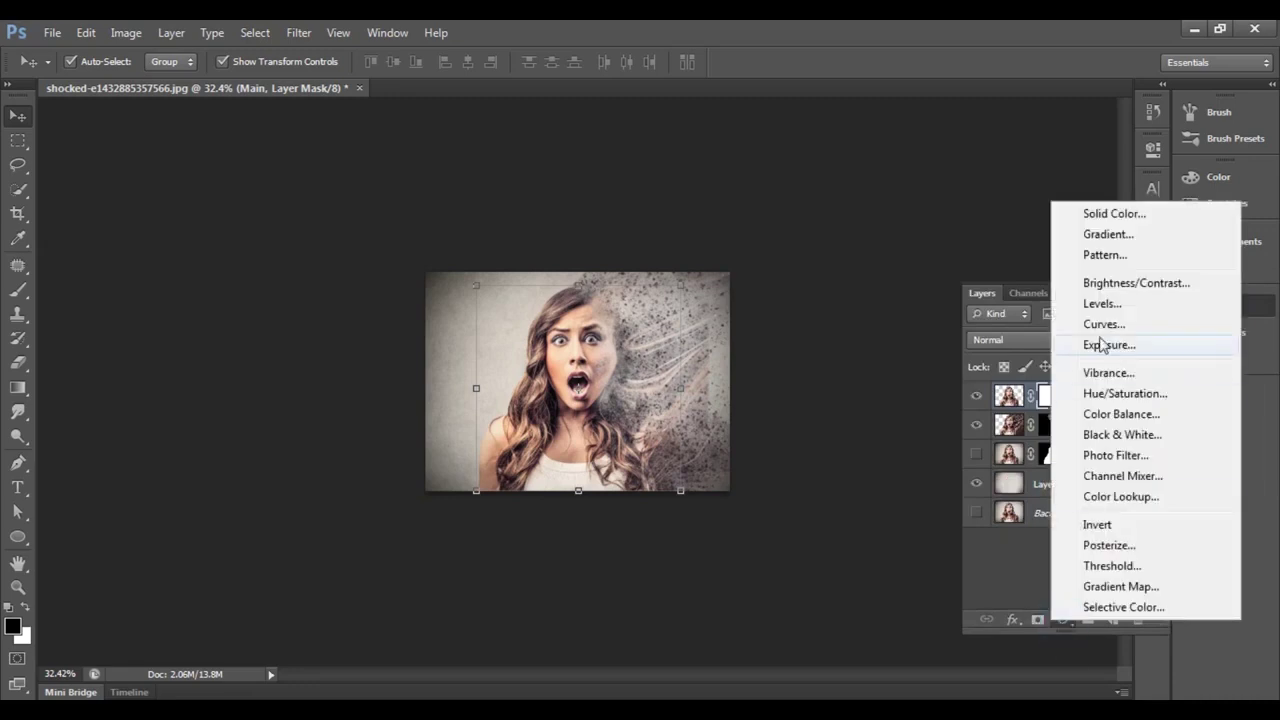
click(1080, 231)
drag(657, 195, 926, 168)
click(882, 190)
click(955, 213)
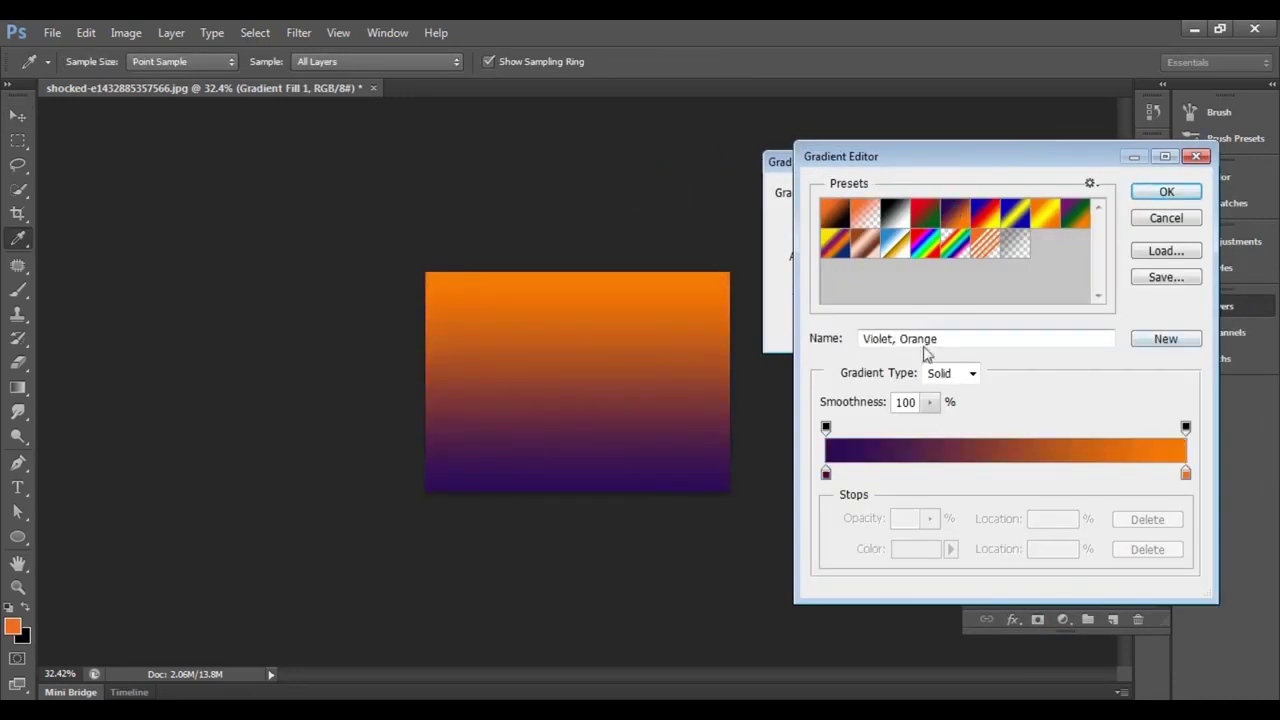
click(971, 376)
click(1152, 196)
Step: Make the gradient fill radial and reversed, with its scale at 238%
click(870, 217)
click(860, 255)
click(831, 316)
click(871, 291)
mouse_move(866, 314)
mouse_down()
mouse_move(912, 316)
mouse_move(885, 318)
mouse_up()
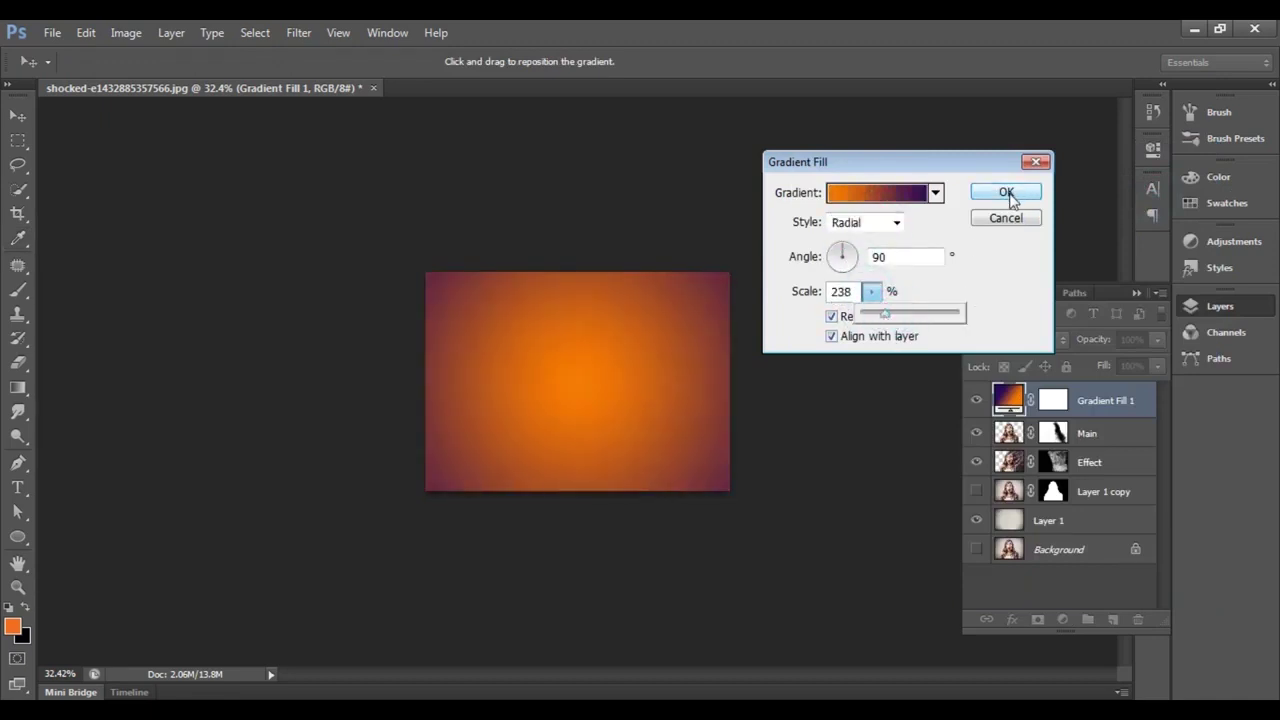
click(1006, 191)
Step: Lower the opacity of the Gradient Fill 1 layer to 29%
drag(1100, 340, 1056, 342)
click(1137, 293)
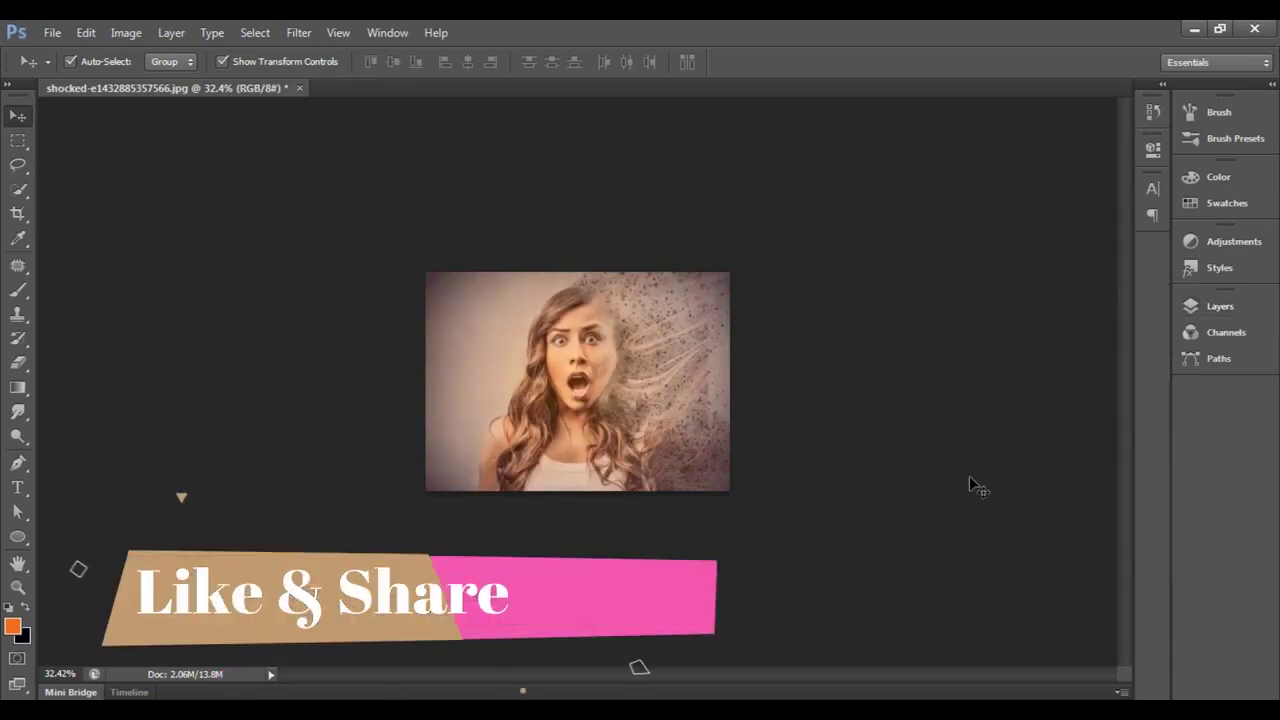
key(ctrl+0)
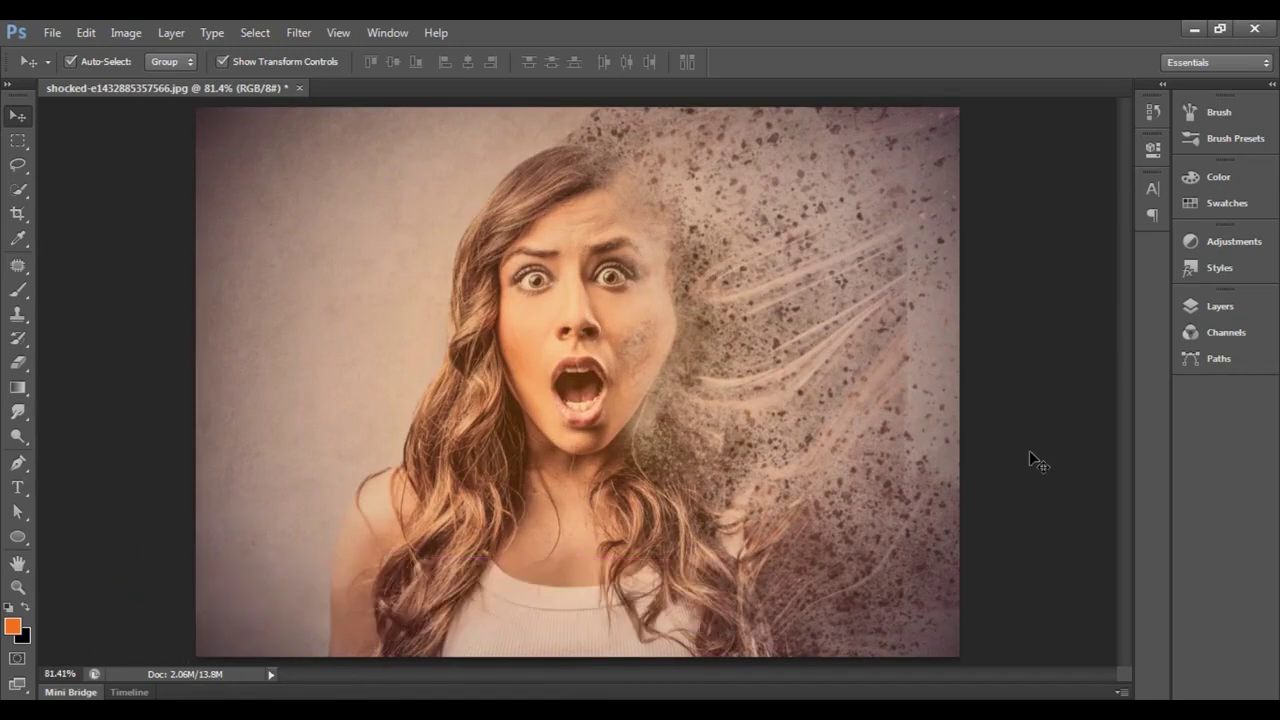
Step: Cycle through the blend modes of the Gradient Fill 1 layer and set it to Soft Light
click(1220, 308)
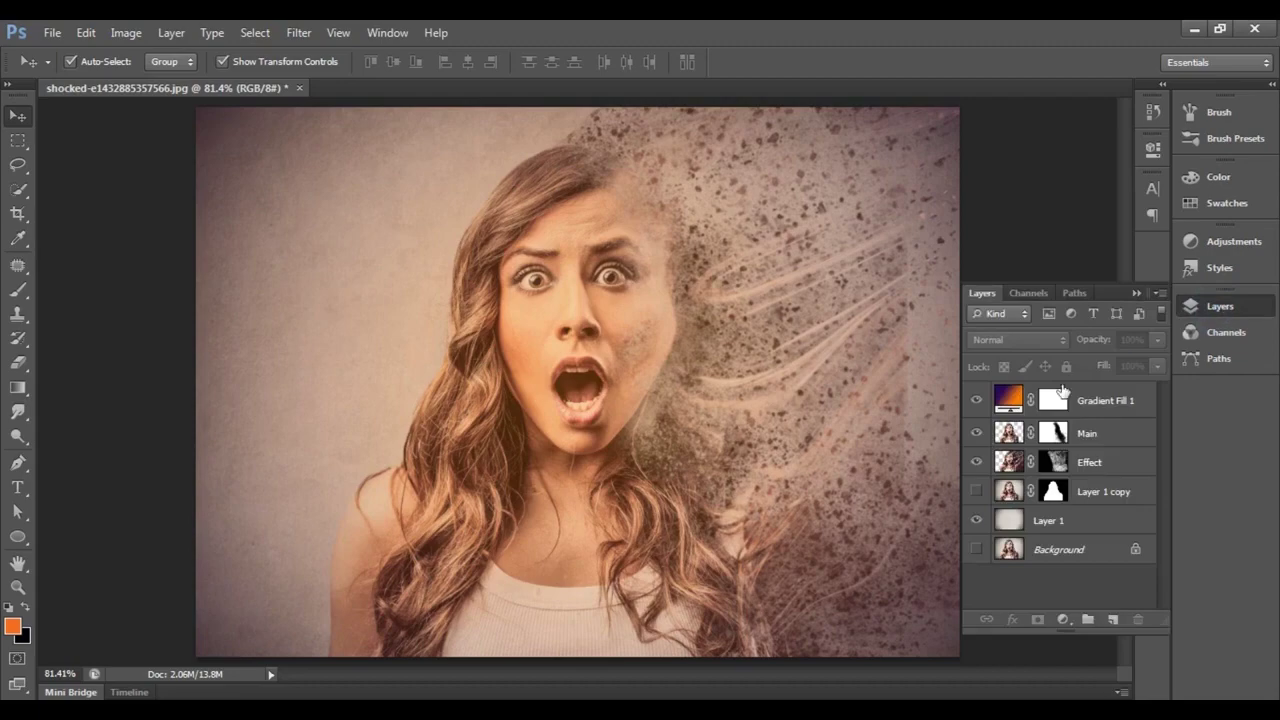
click(1010, 344)
click(992, 88)
key(Down)
key(Down)
key(Down)
key(Down)
key(Down)
key(Down)
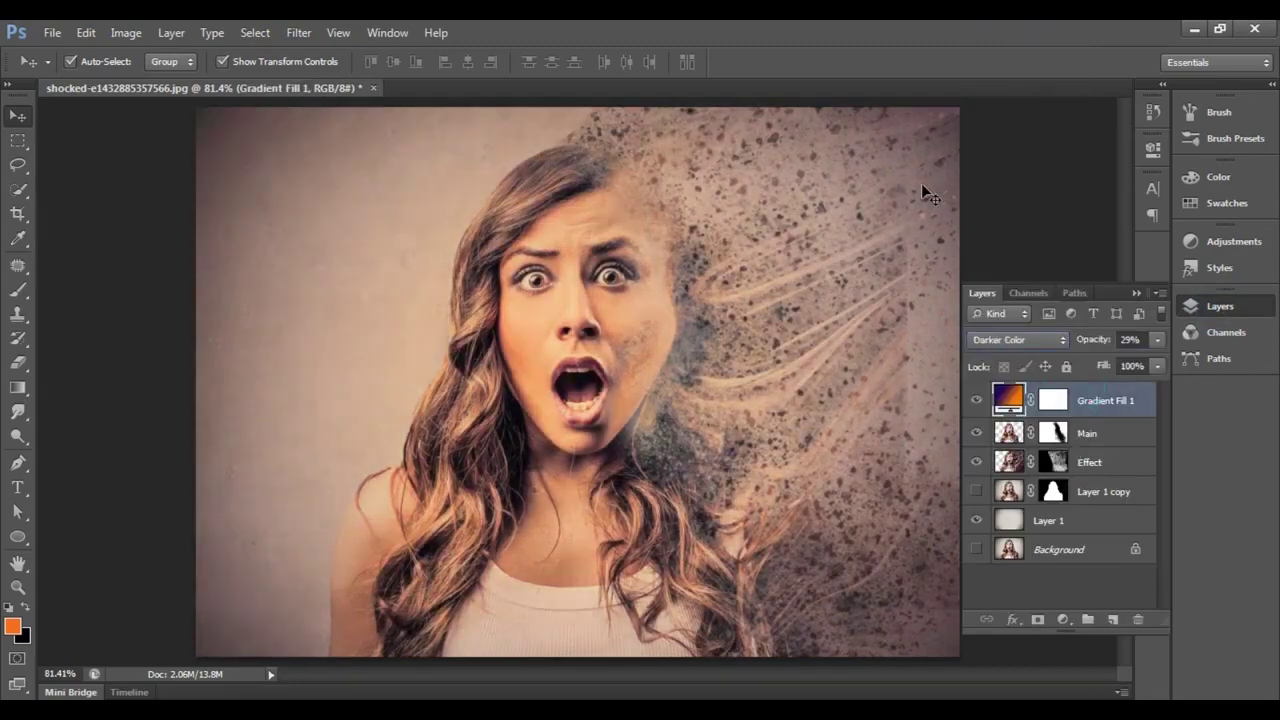
key(Down)
key(Down)
key(Down)
key(Down)
key(Down)
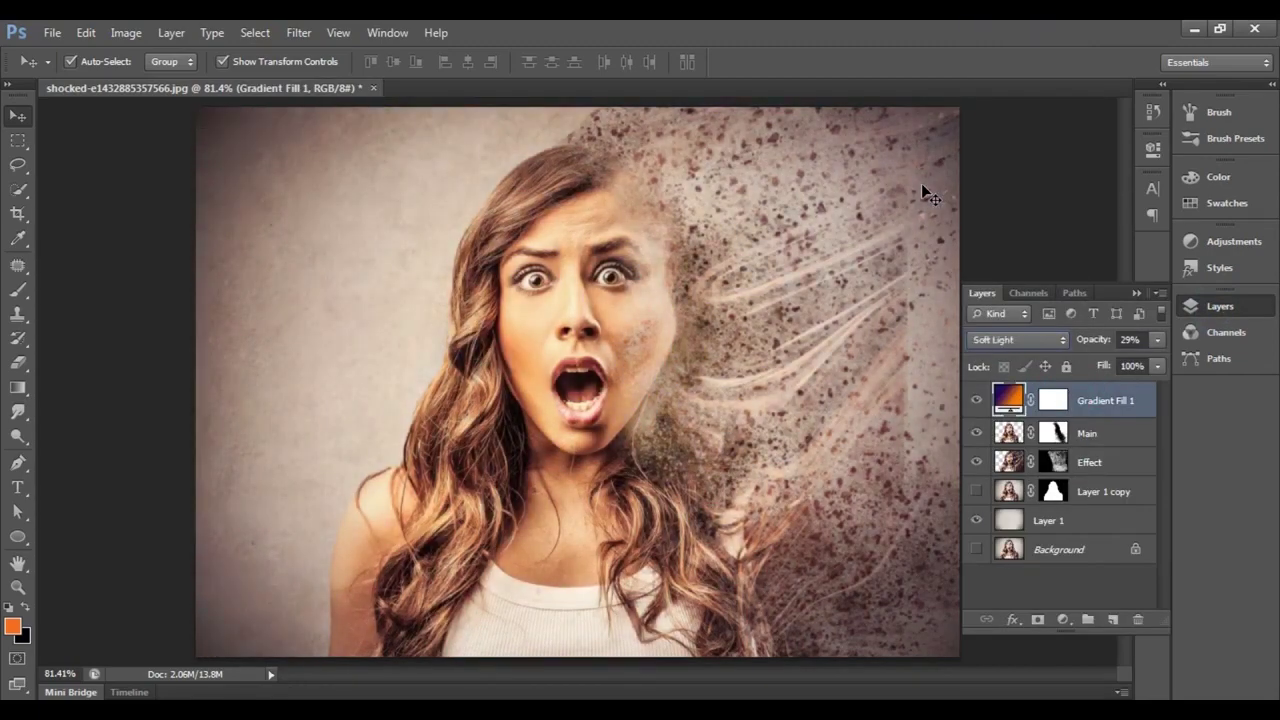
click(1136, 293)
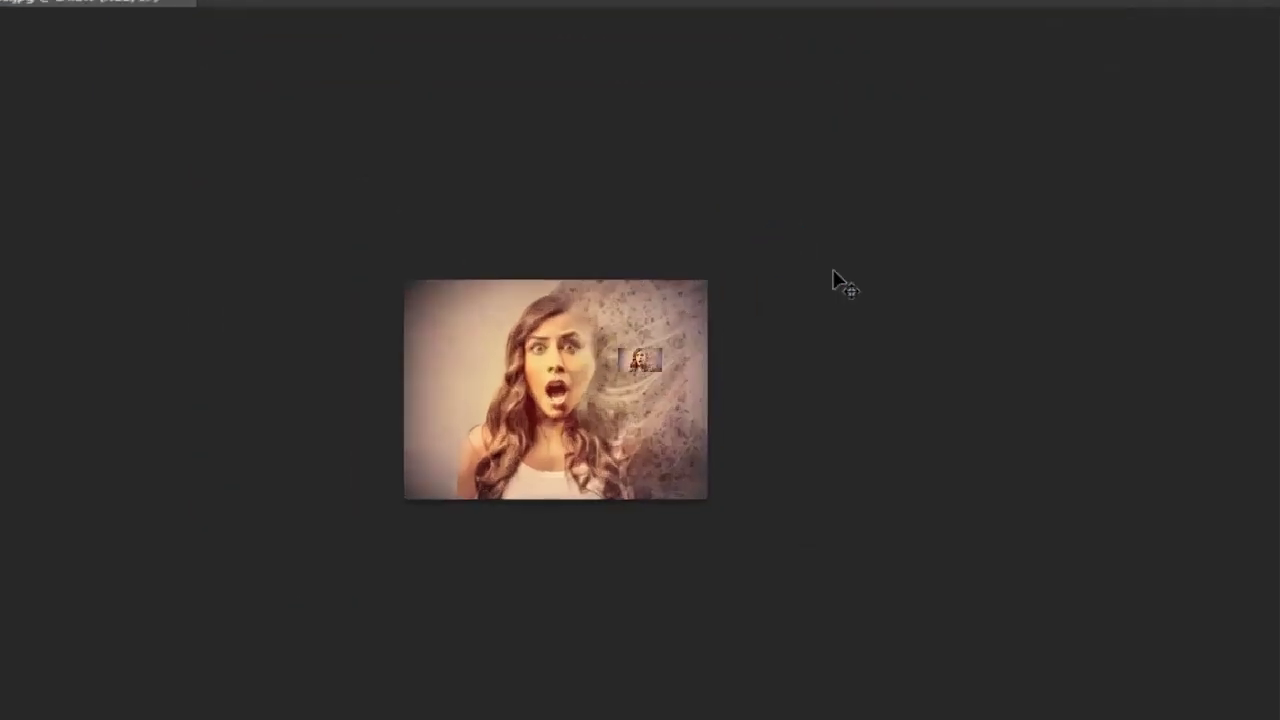